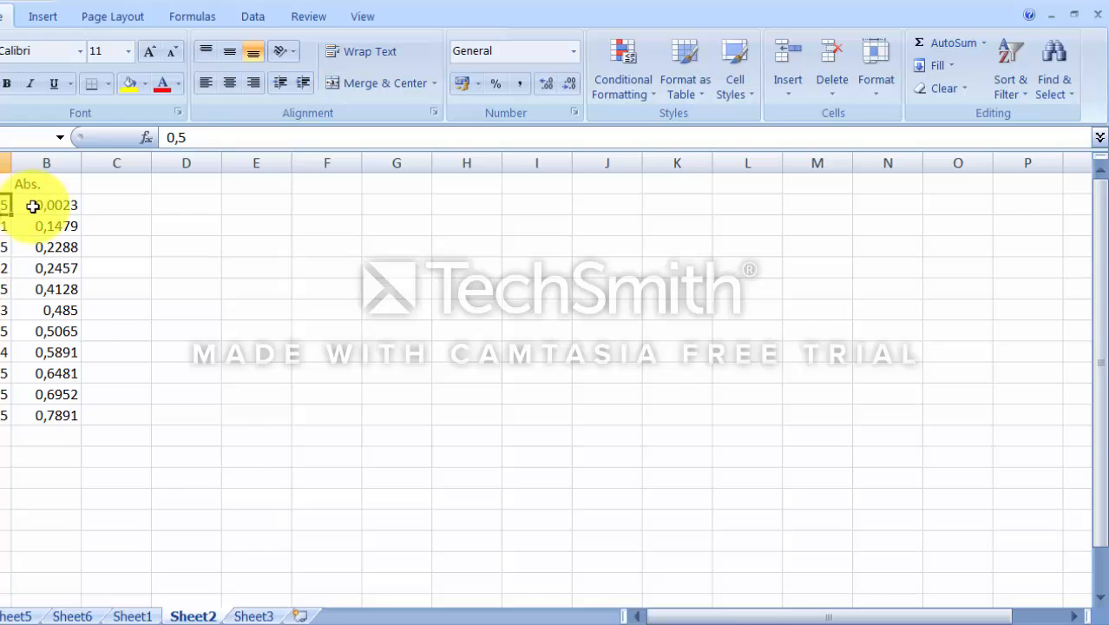
Step: Examine the absorbance values listed in column B of Sheet2
{"action": "left_click", "coordinate": [33, 205]}
{"action": "left_click", "coordinate": [48, 289]}
{"action": "left_click", "coordinate": [58, 369]}
{"action": "left_click", "coordinate": [59, 416]}
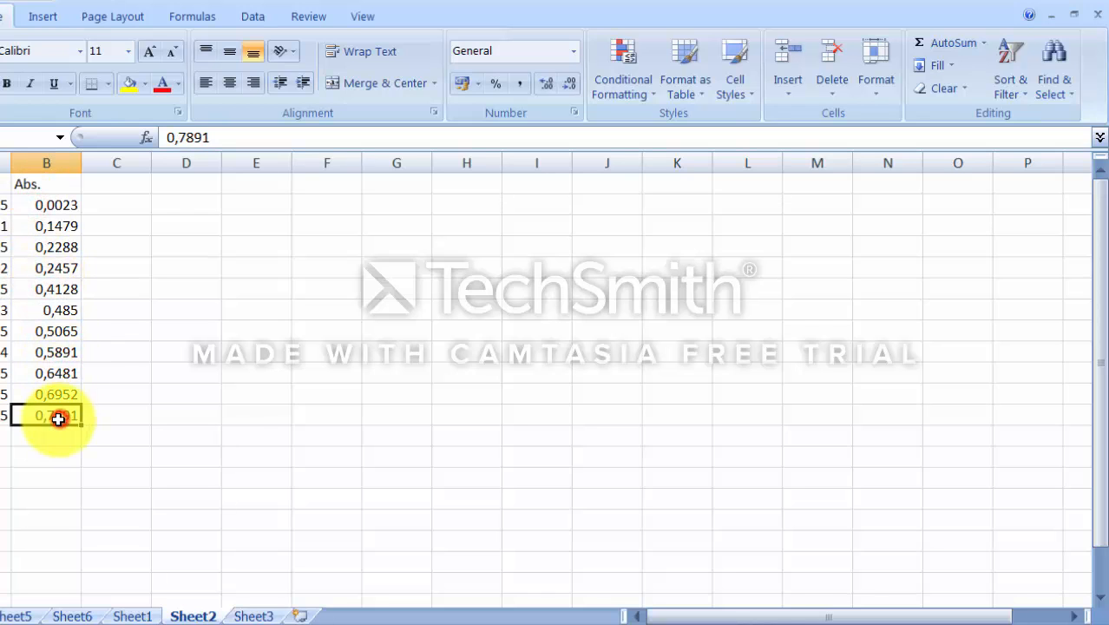
{"action": "left_click", "coordinate": [54, 268]}
{"action": "left_click", "coordinate": [51, 202]}
{"action": "left_click", "coordinate": [54, 289]}
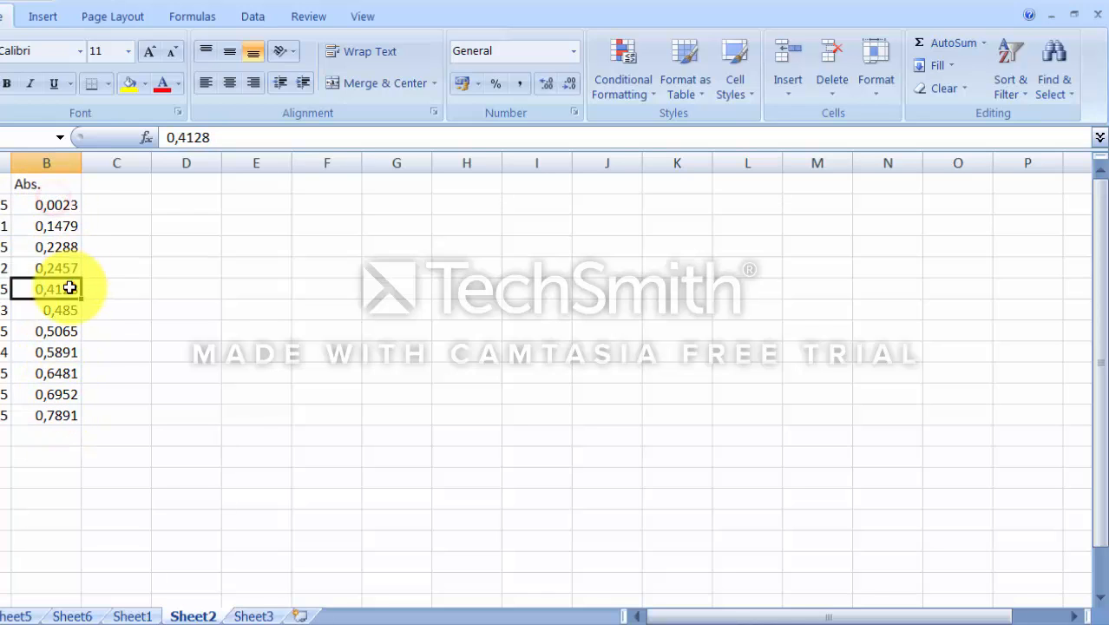
{"action": "left_click", "coordinate": [54, 373]}
{"action": "left_click", "coordinate": [55, 414]}
{"action": "left_click", "coordinate": [185, 372]}
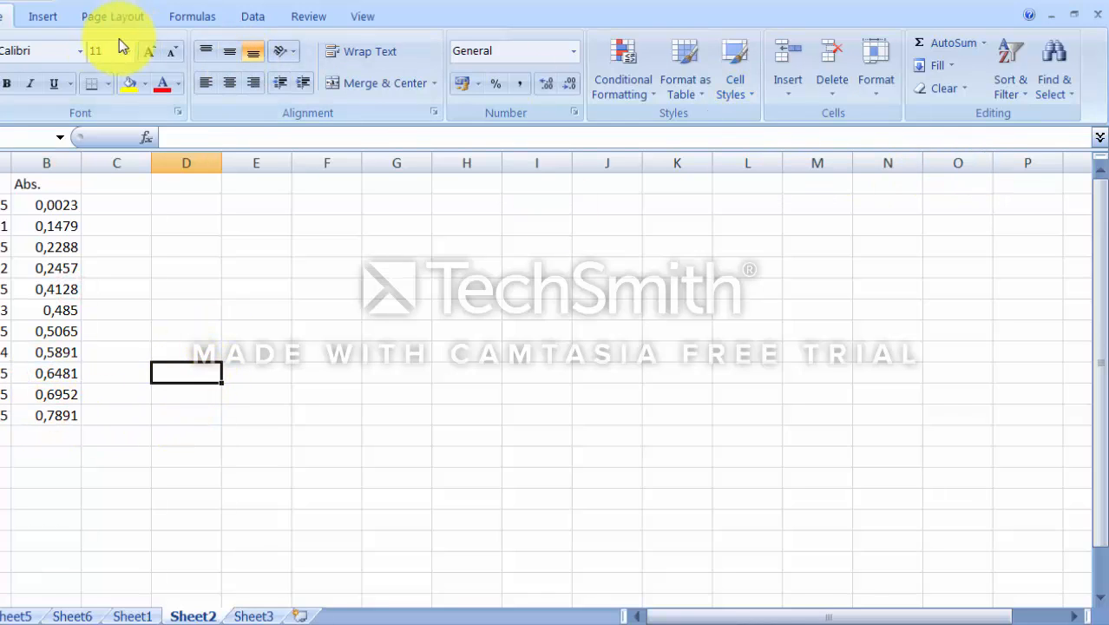
Step: Check in the Excel options that the Analysis ToolPak add-in is active
{"action": "left_click", "coordinate": [248, 17]}
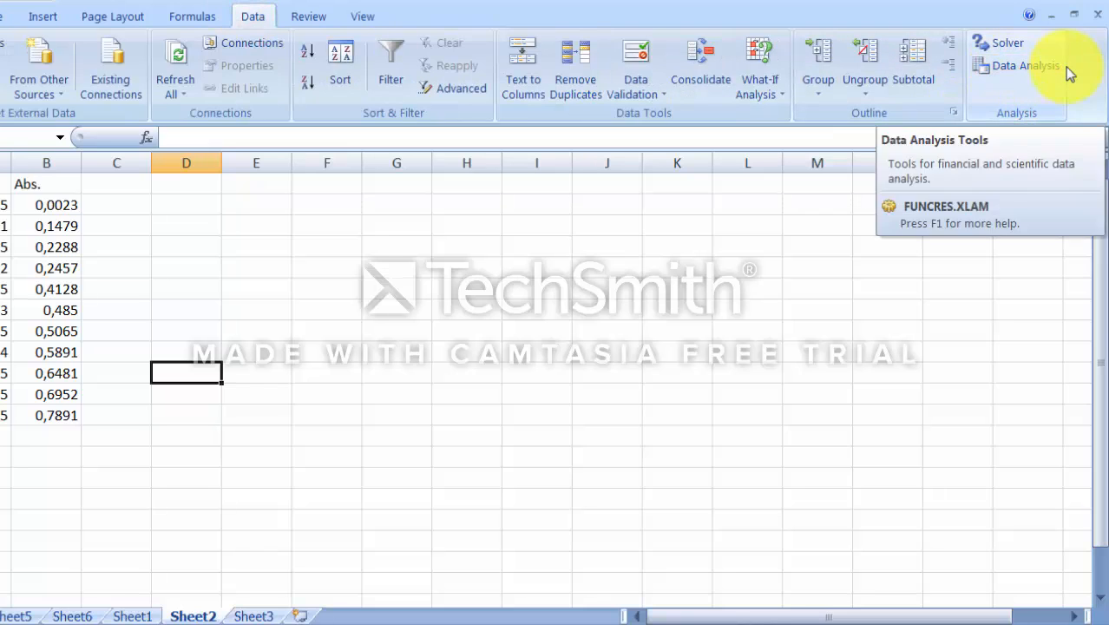
{"action": "left_click", "coordinate": [1013, 76]}
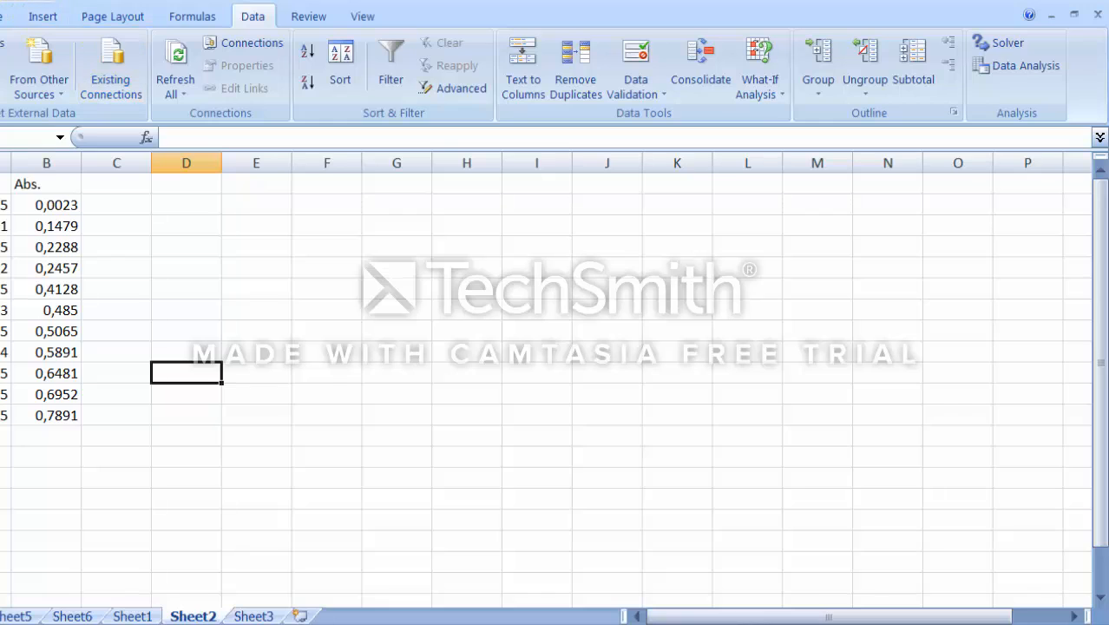
{"action": "left_click", "coordinate": [0, 5]}
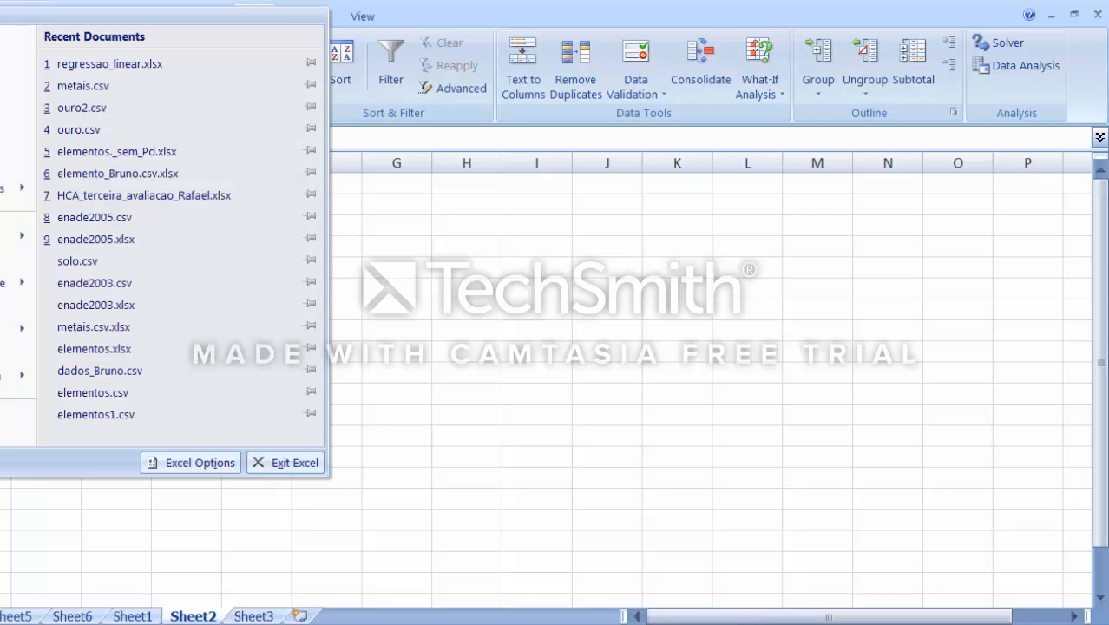
{"action": "left_click", "coordinate": [193, 463]}
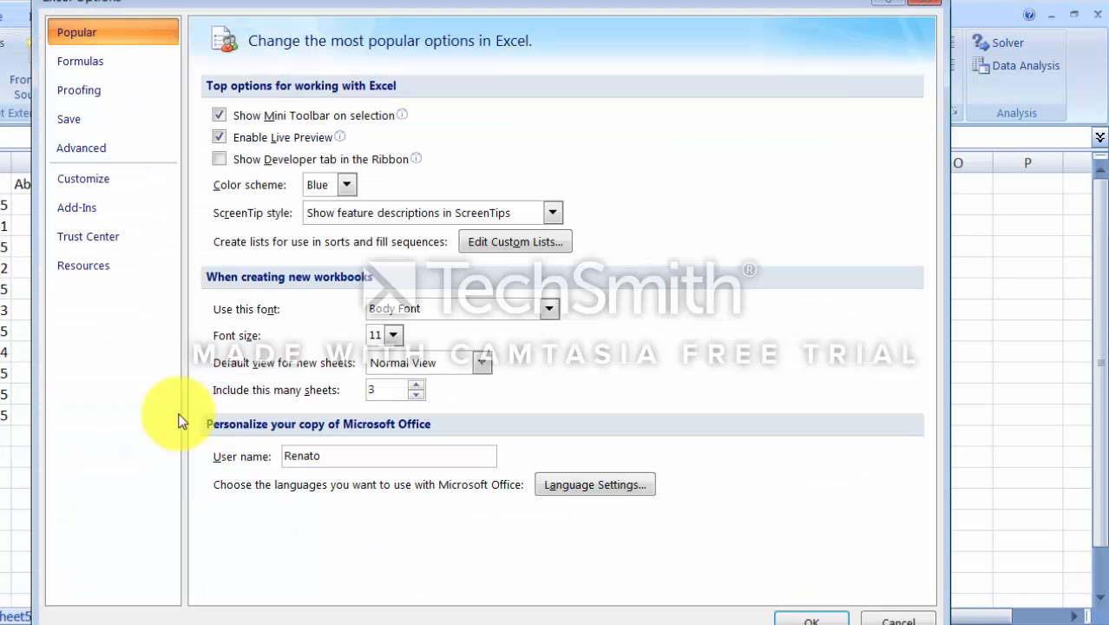
{"action": "left_click", "coordinate": [79, 200]}
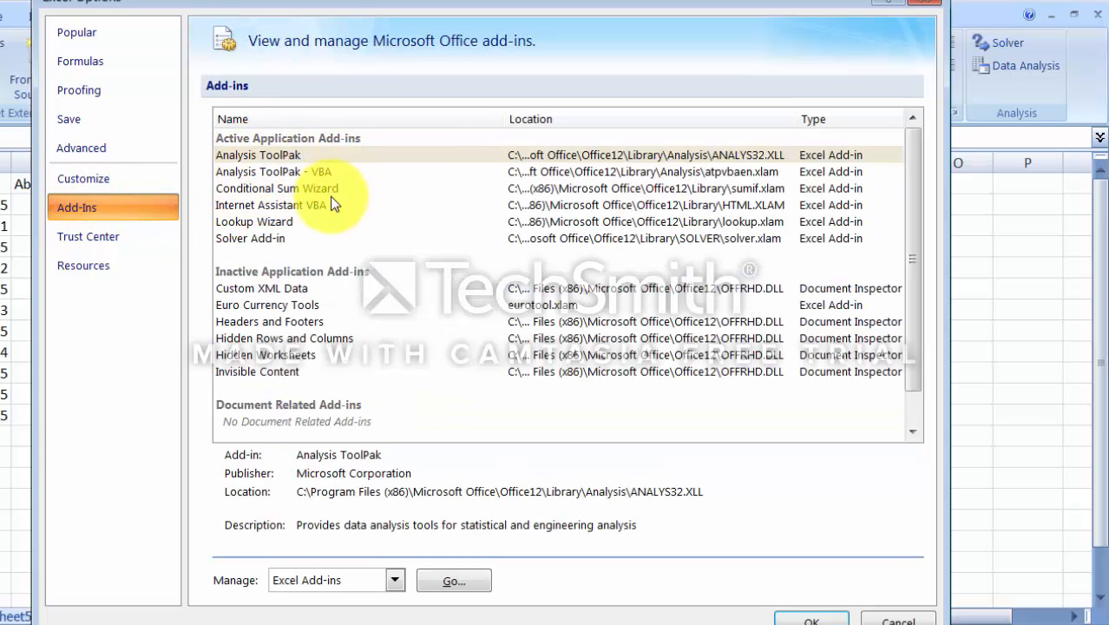
{"action": "left_click", "coordinate": [254, 173]}
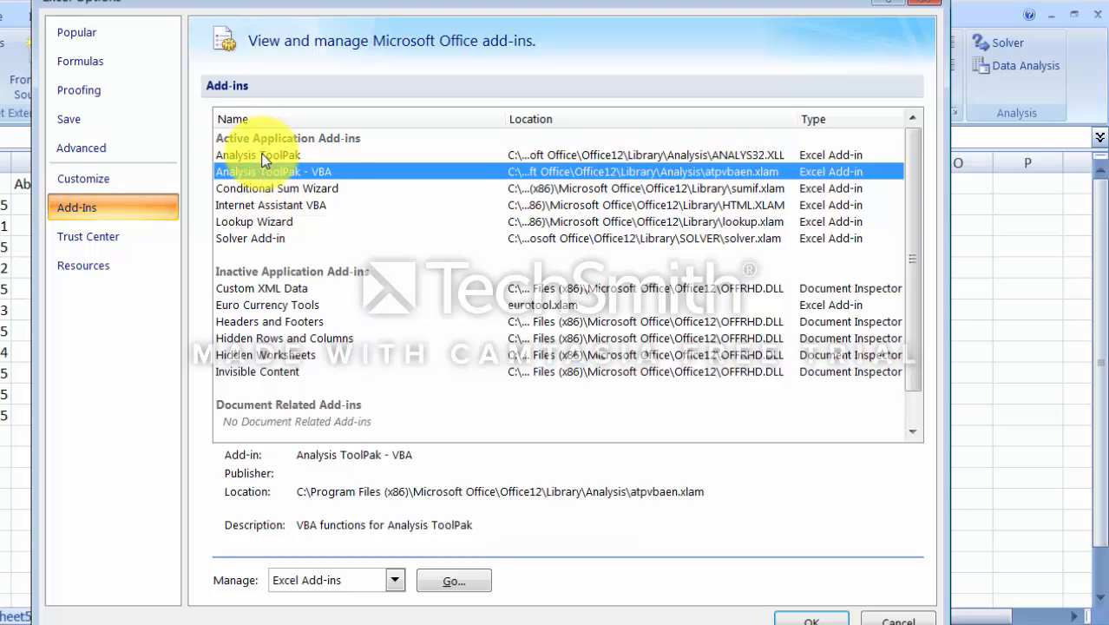
{"action": "left_click", "coordinate": [257, 154]}
{"action": "left_click", "coordinate": [261, 171]}
{"action": "left_click", "coordinate": [256, 157]}
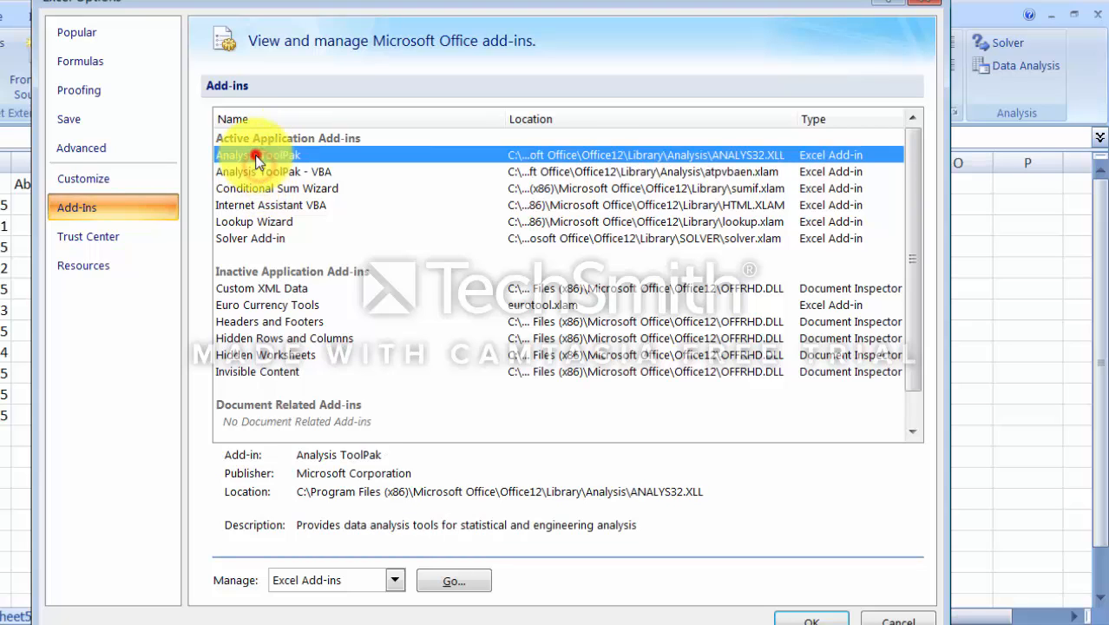
{"action": "left_click", "coordinate": [792, 614]}
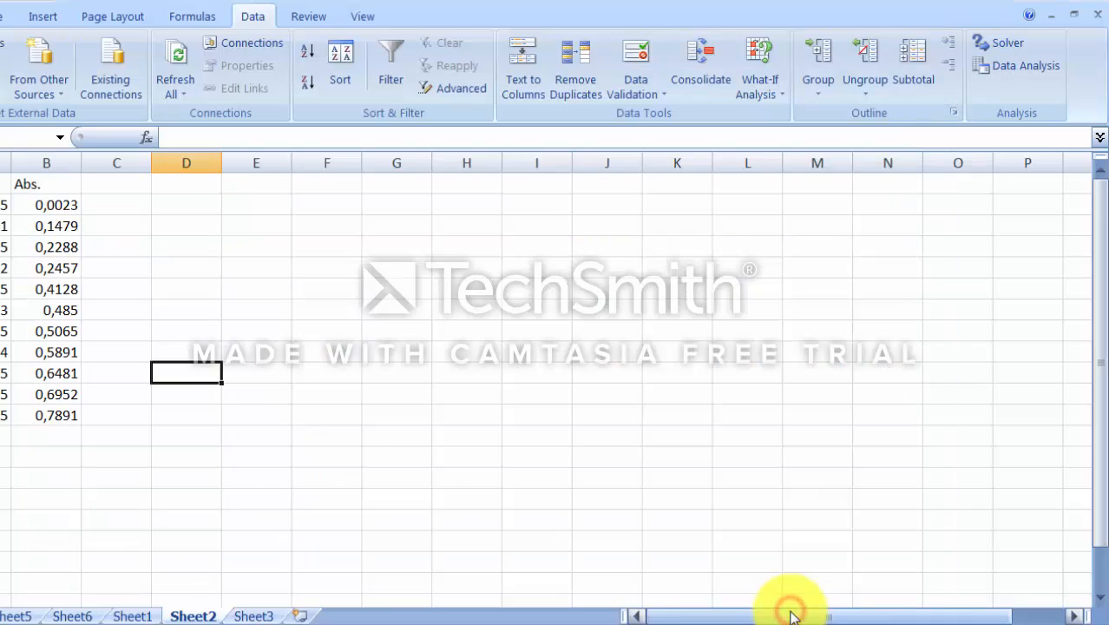
Step: Select the concentration and absorbance data and insert a scatter chart with markers only
{"action": "left_click", "coordinate": [745, 476]}
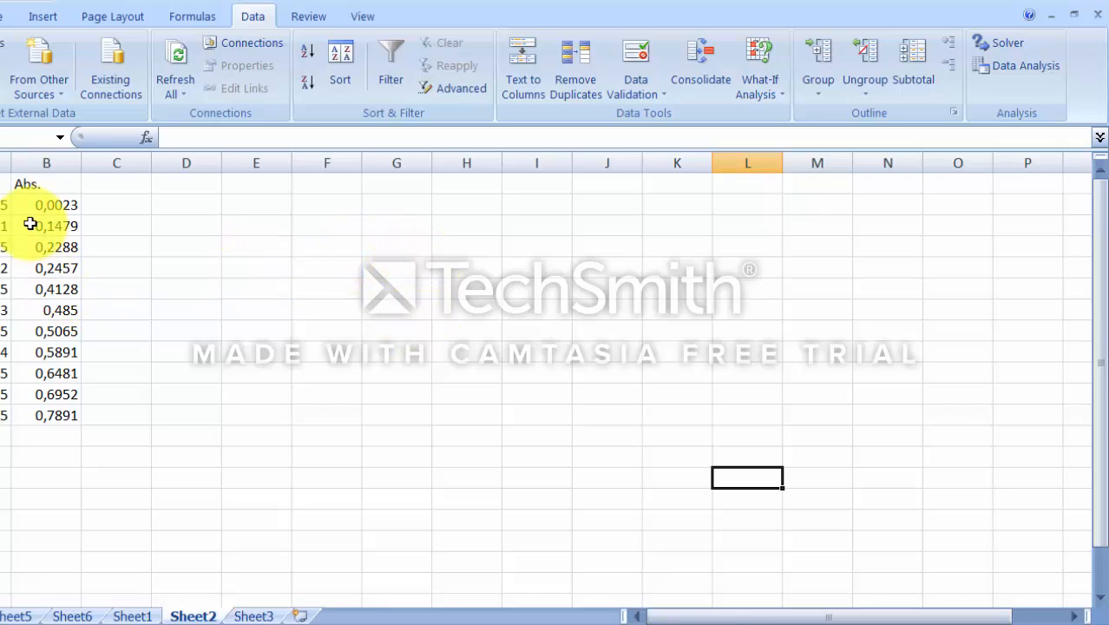
{"action": "left_click_drag", "start_coordinate": [5, 205], "coordinate": [48, 415]}
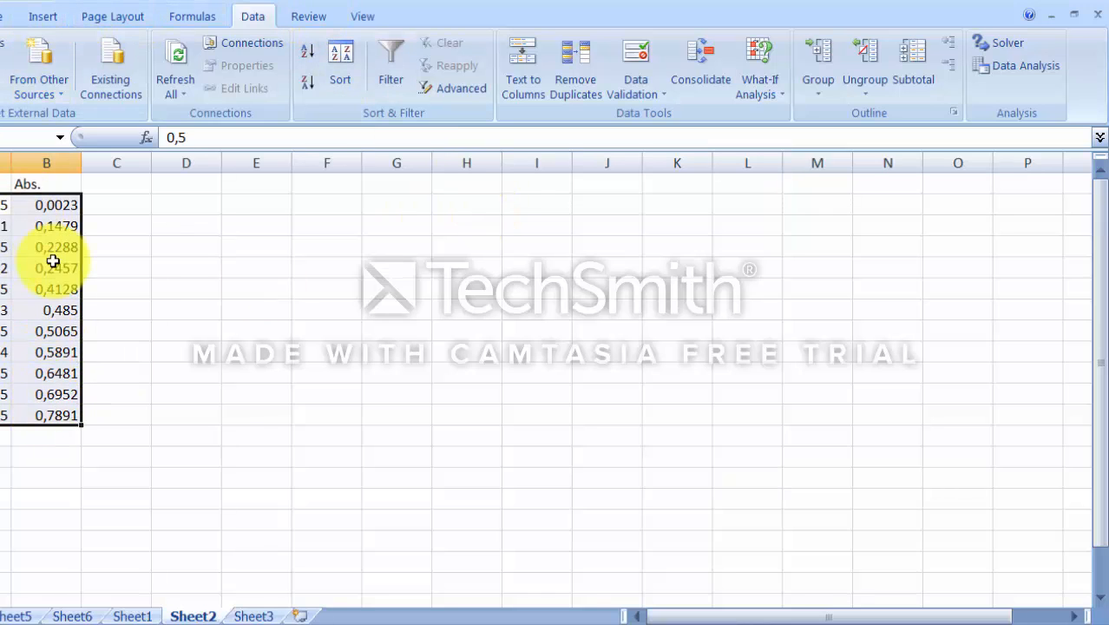
{"action": "left_click", "coordinate": [48, 17]}
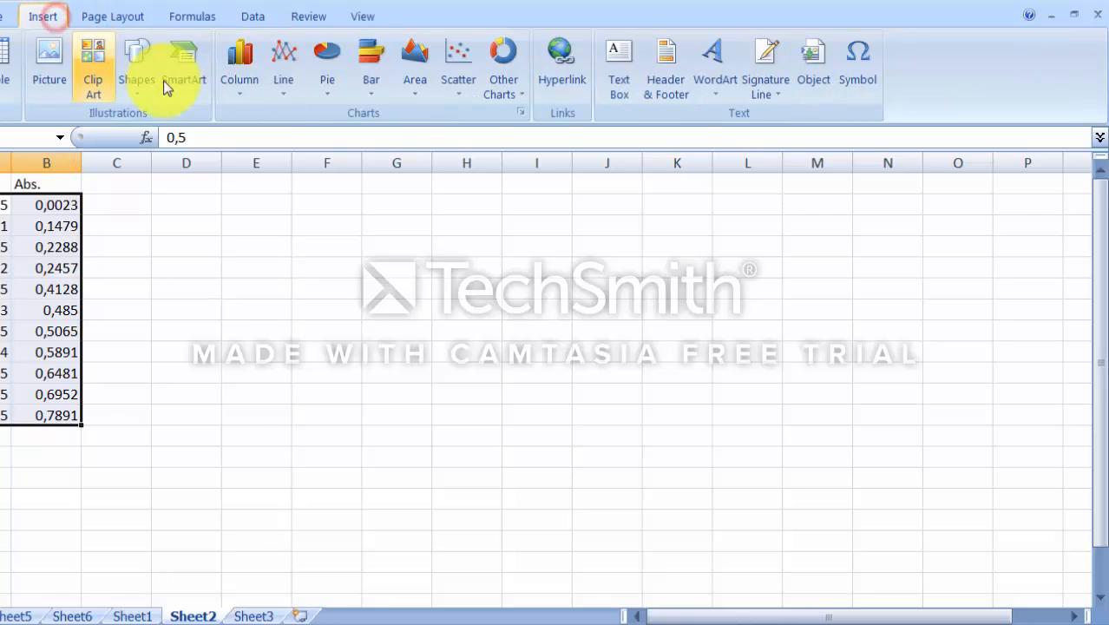
{"action": "left_click", "coordinate": [460, 70]}
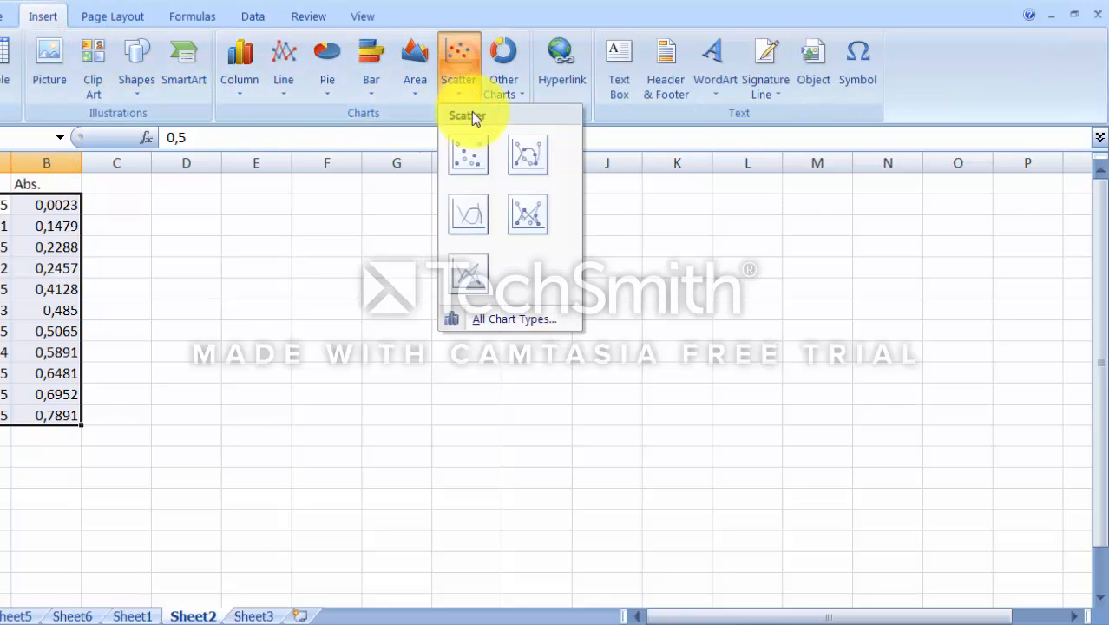
{"action": "left_click", "coordinate": [455, 154]}
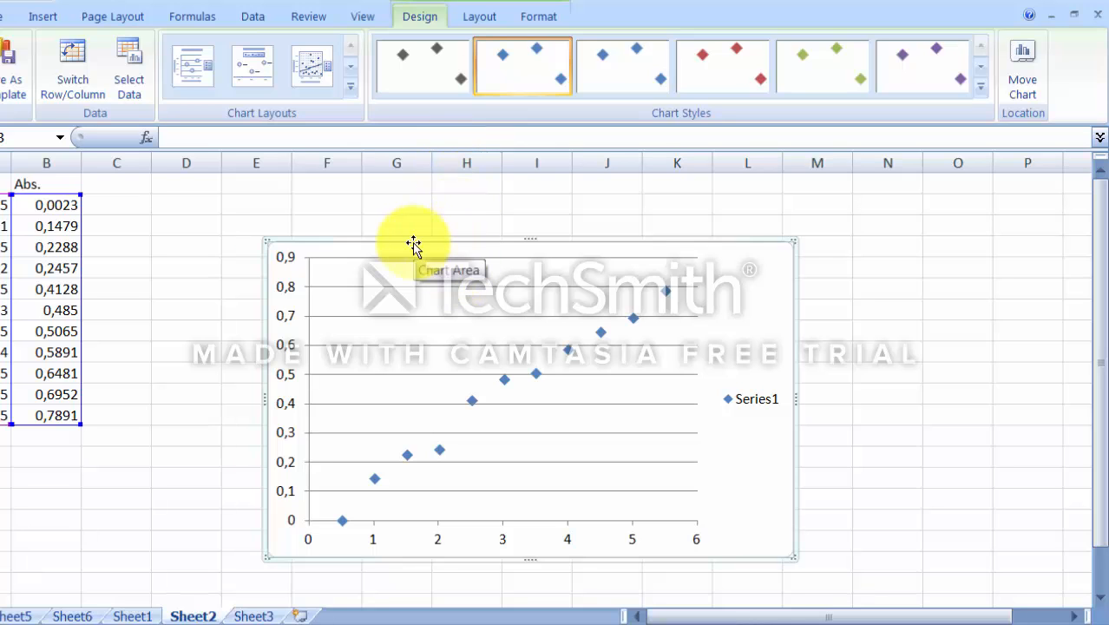
Step: Open the Regression analysis tool and set the input Y range to Sheet2!$B$1:$B$12
{"action": "left_click", "coordinate": [252, 16]}
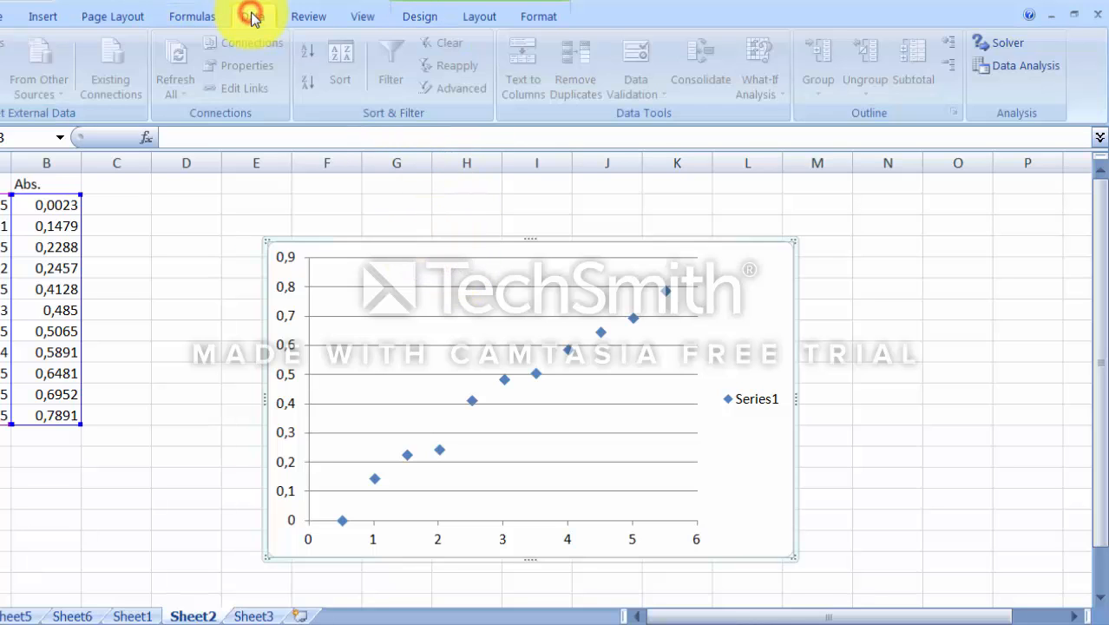
{"action": "left_click", "coordinate": [998, 68]}
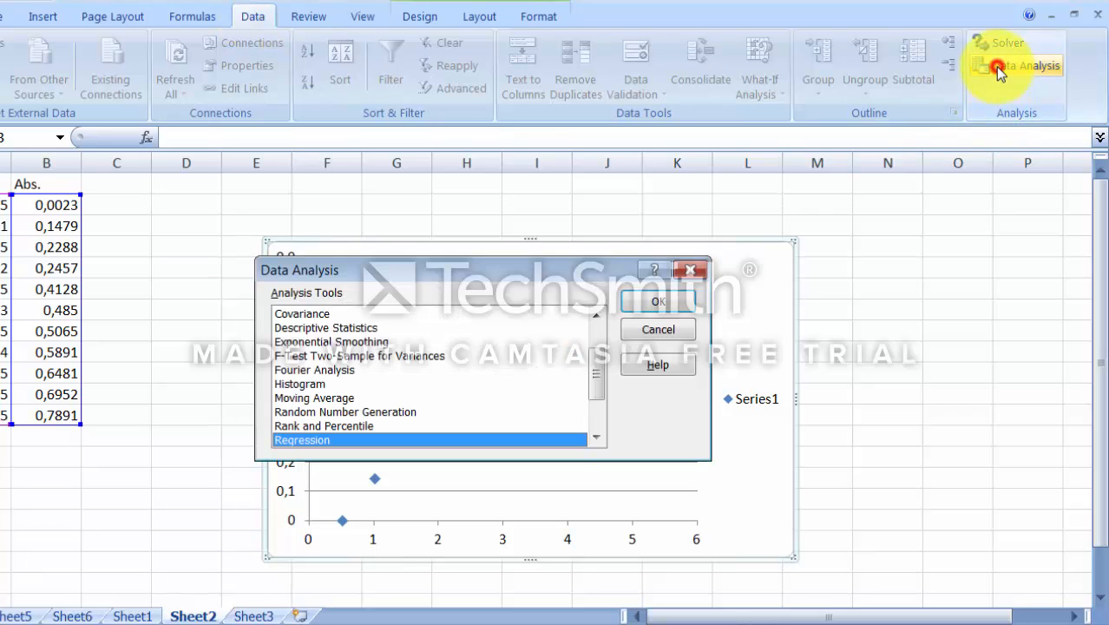
{"action": "left_click", "coordinate": [658, 301]}
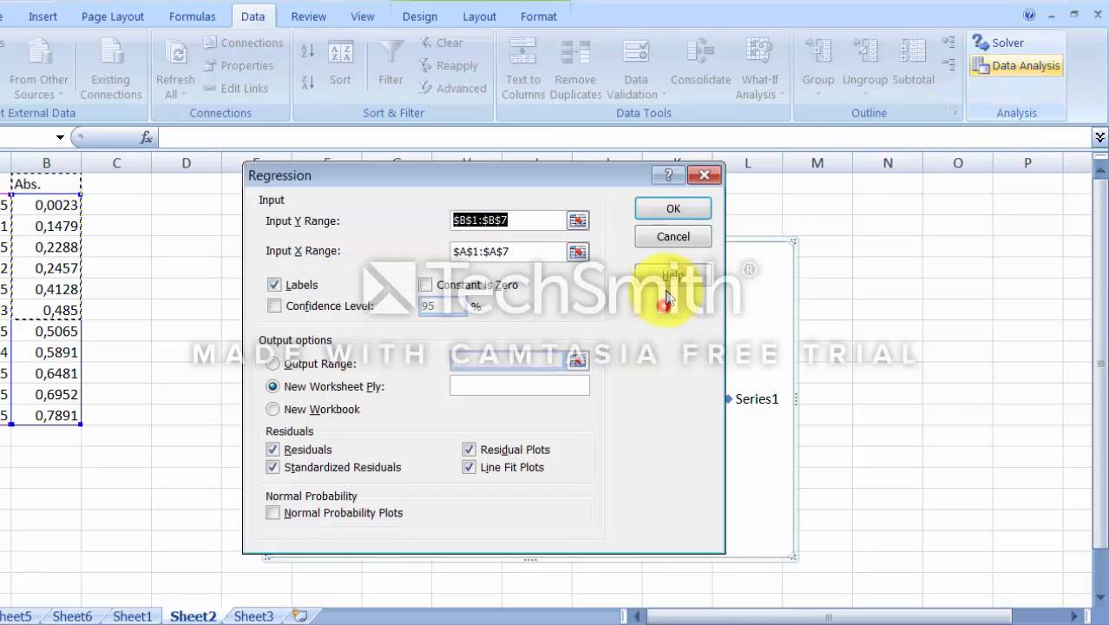
{"action": "left_click", "coordinate": [577, 221]}
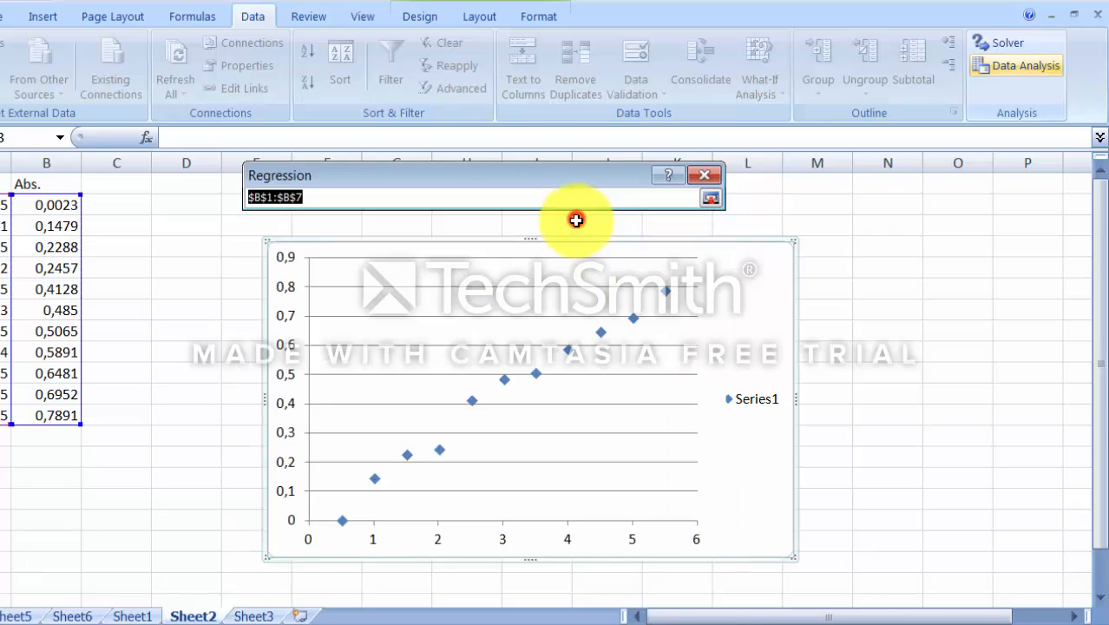
{"action": "left_click_drag", "start_coordinate": [35, 183], "coordinate": [35, 415]}
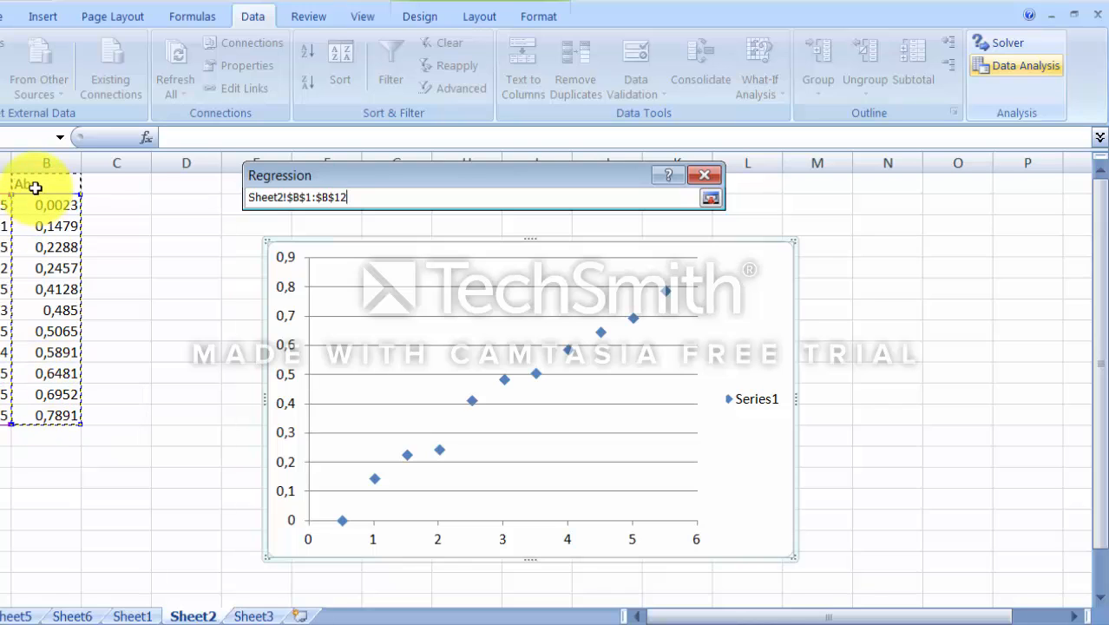
{"action": "left_click", "coordinate": [711, 200]}
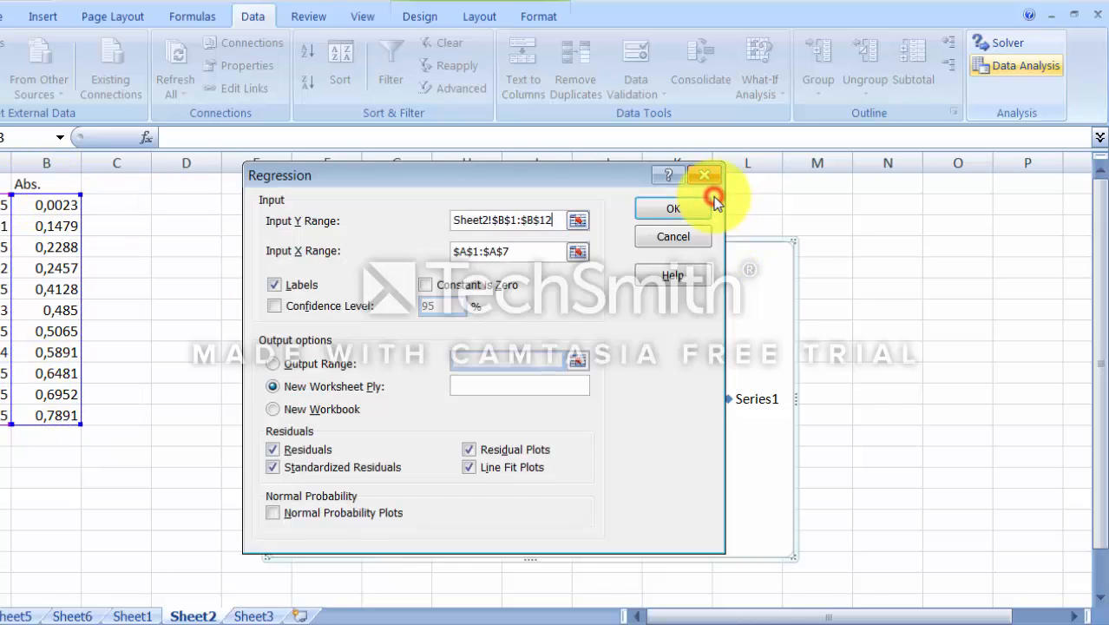
Step: Set the input X range to Sheet2!$A$1:$A$12 and run the regression
{"action": "left_click", "coordinate": [581, 253]}
{"action": "left_click_drag", "start_coordinate": [5, 188], "coordinate": [8, 416]}
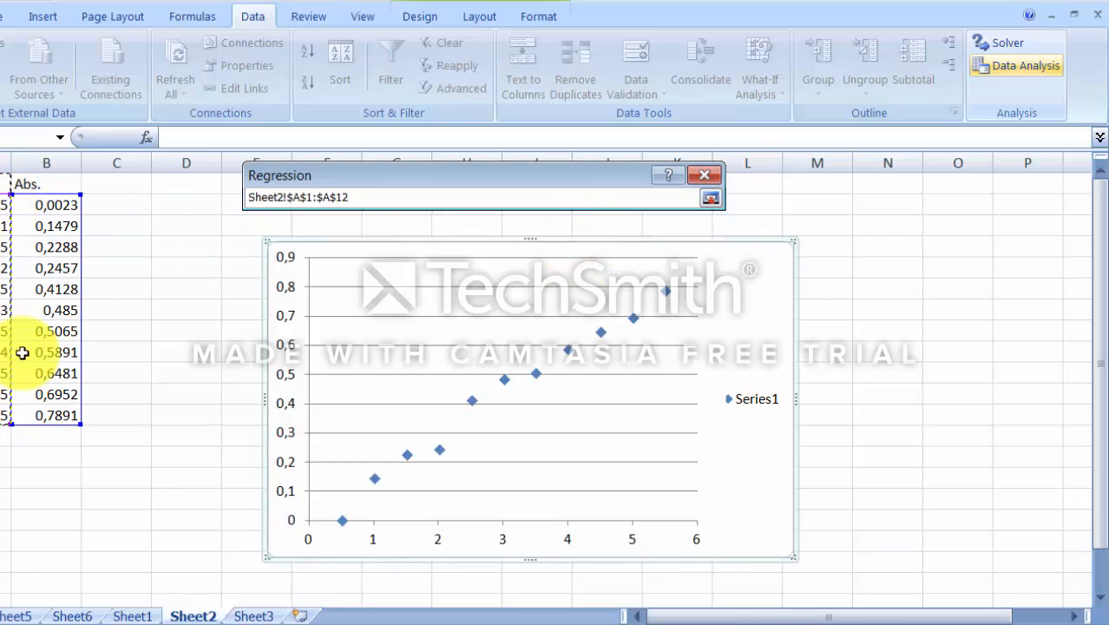
{"action": "left_click", "coordinate": [710, 198]}
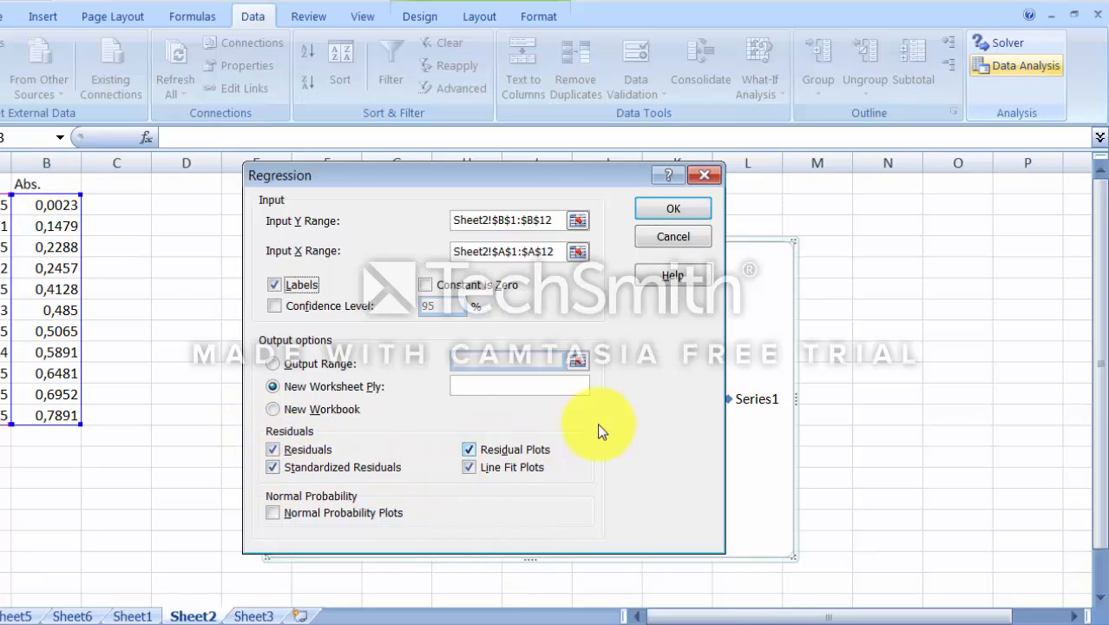
{"action": "left_click", "coordinate": [646, 208]}
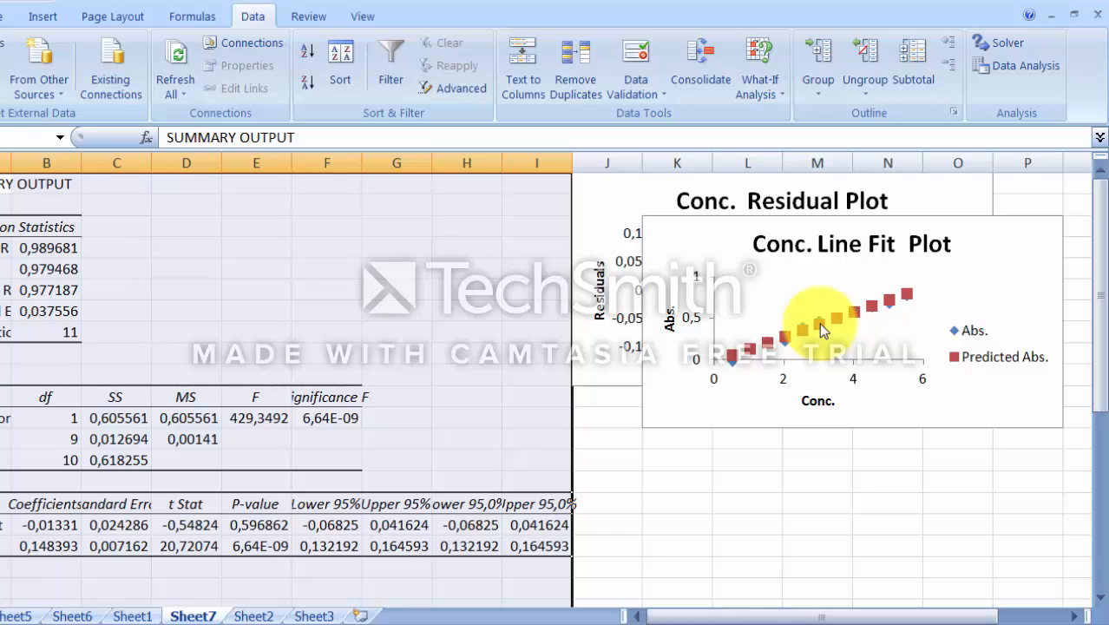
Step: Apply a chart layout with gridlines and linear trendlines to the Conc. Line Fit Plot
{"action": "left_click", "coordinate": [957, 358]}
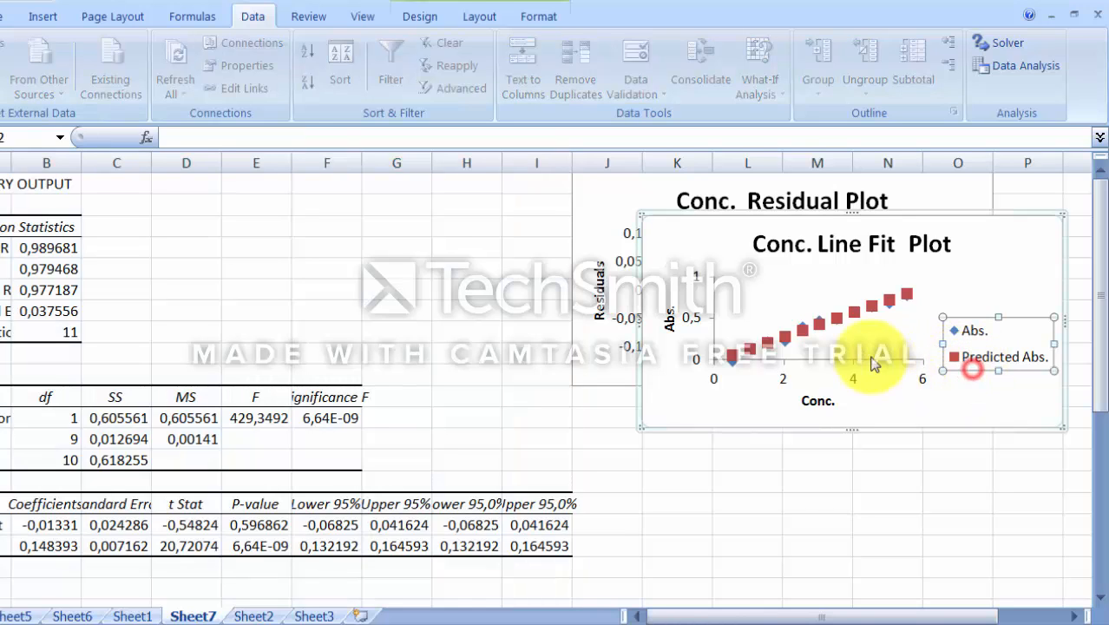
{"action": "left_click", "coordinate": [819, 328]}
{"action": "left_click", "coordinate": [818, 325]}
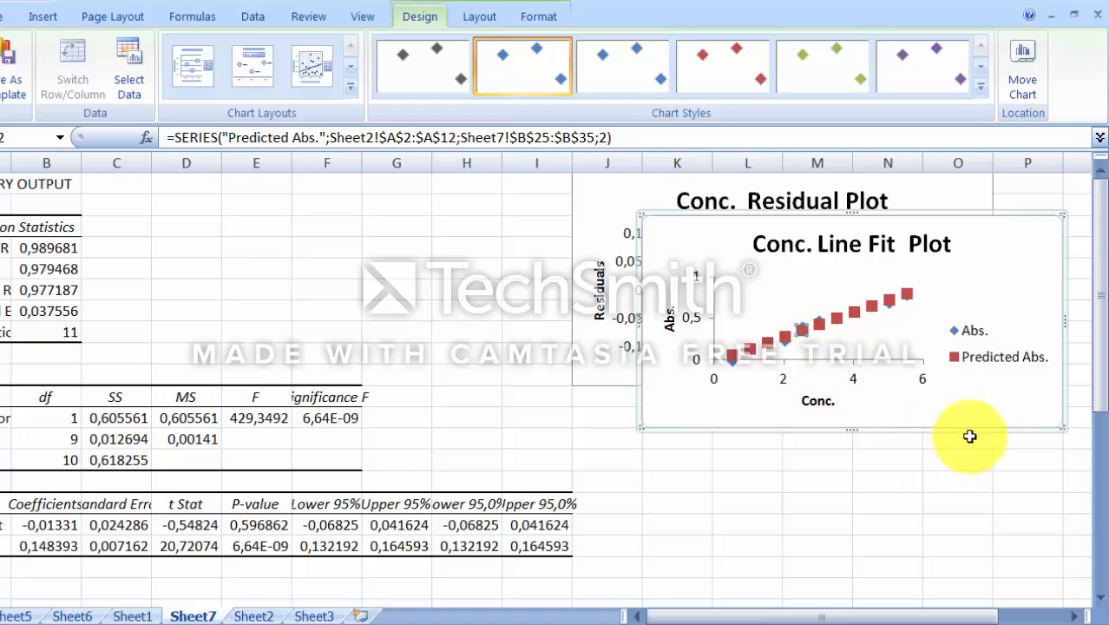
{"action": "left_click", "coordinate": [1002, 413]}
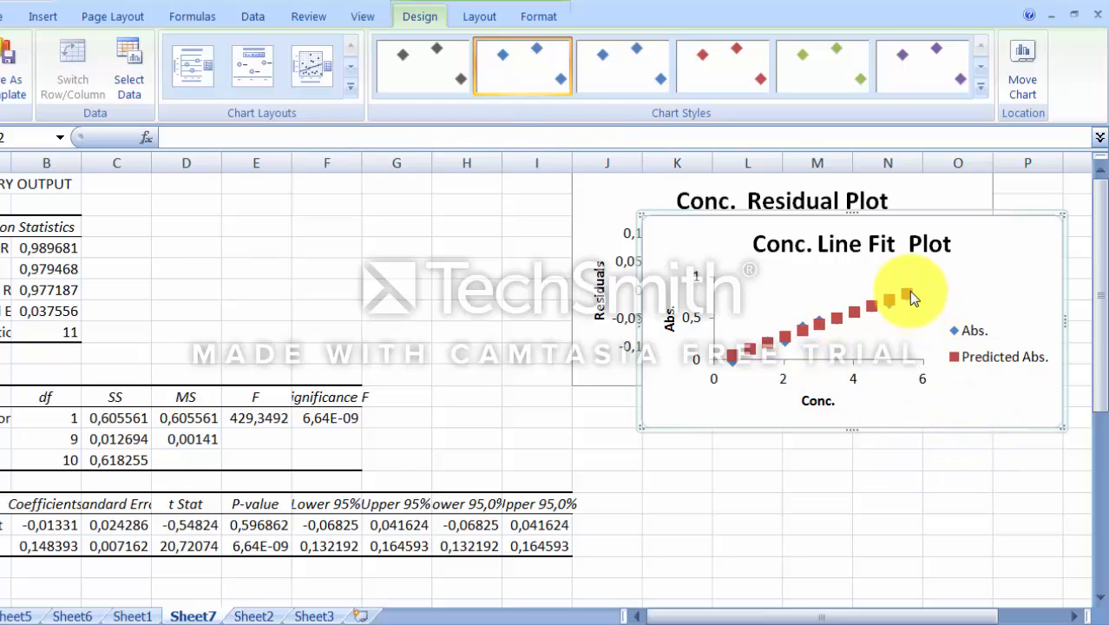
{"action": "left_click", "coordinate": [909, 295]}
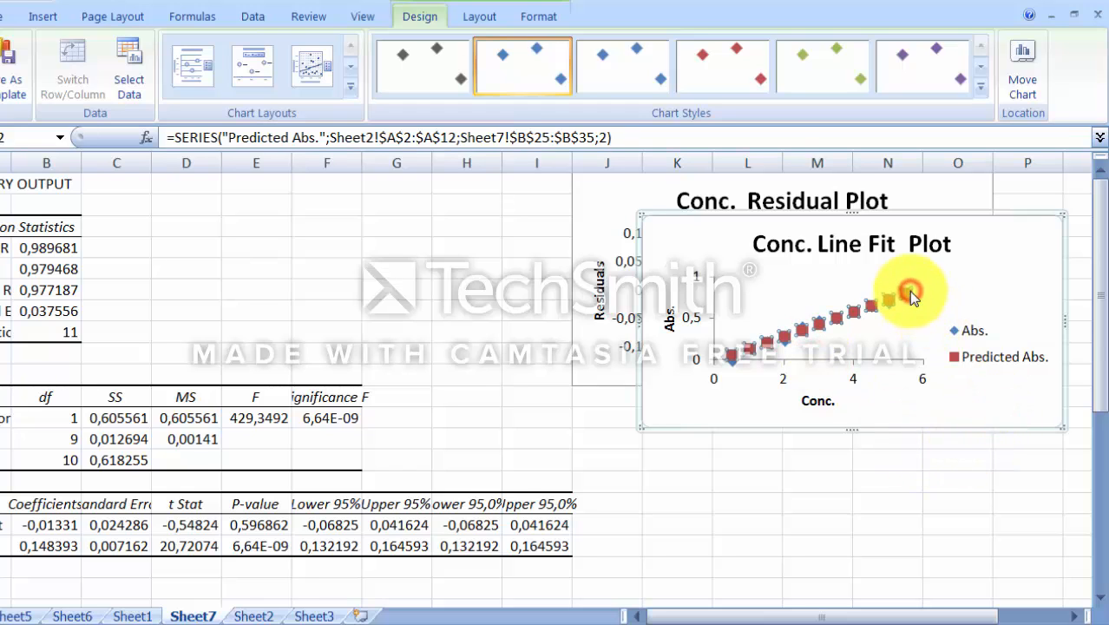
{"action": "left_click", "coordinate": [351, 88]}
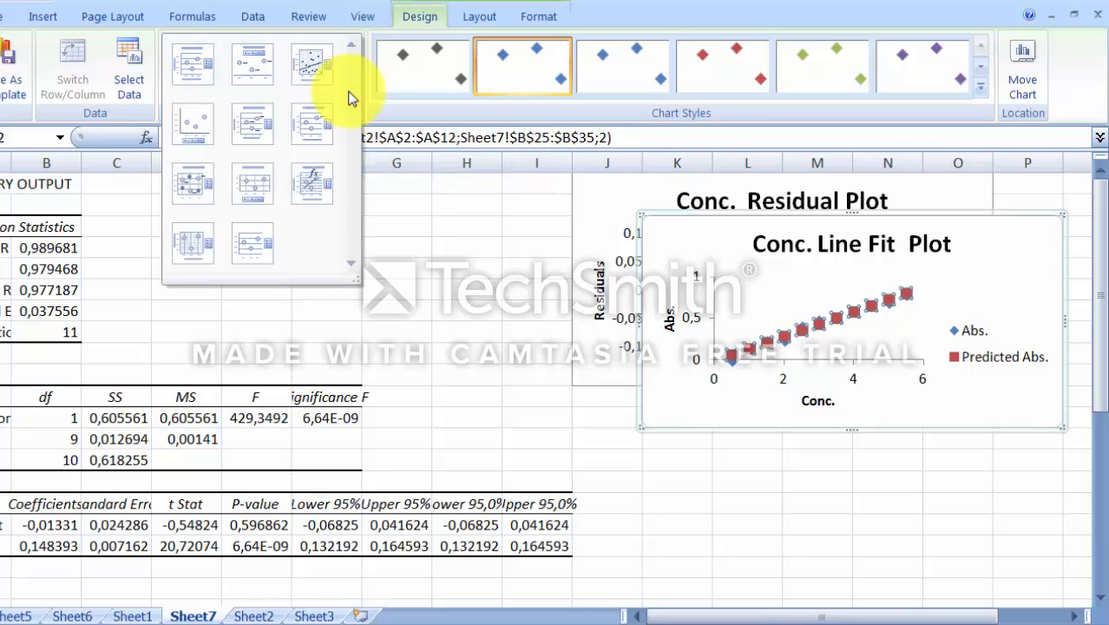
{"action": "left_click", "coordinate": [311, 67]}
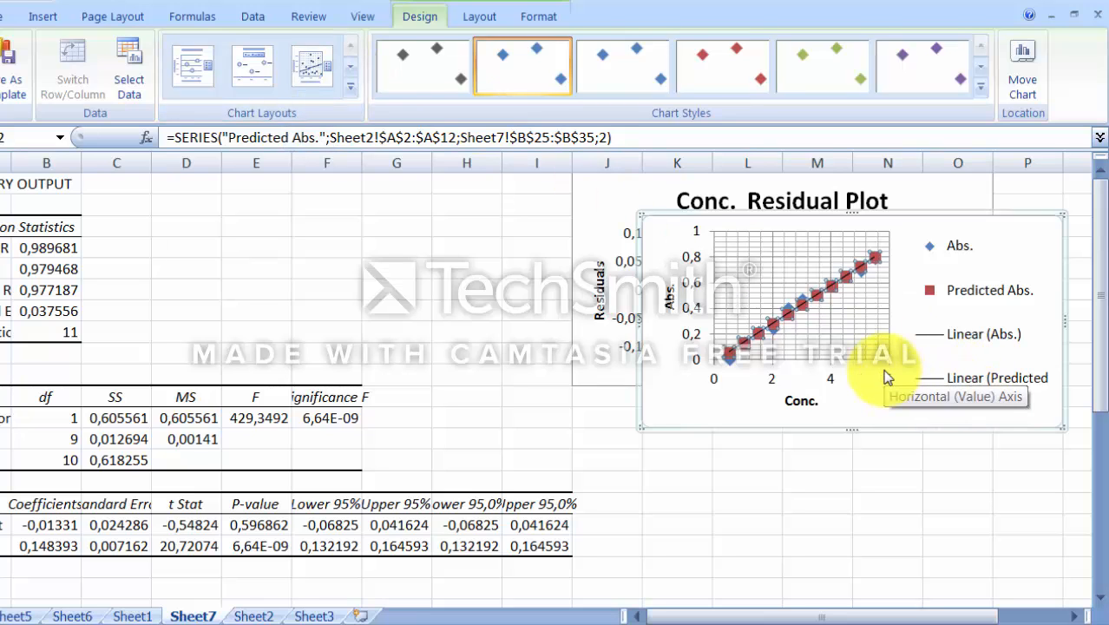
Step: Delete the Predicted Abs. series and move the Line Fit Plot below the Residual Plot
{"action": "key", "text": "Delete"}
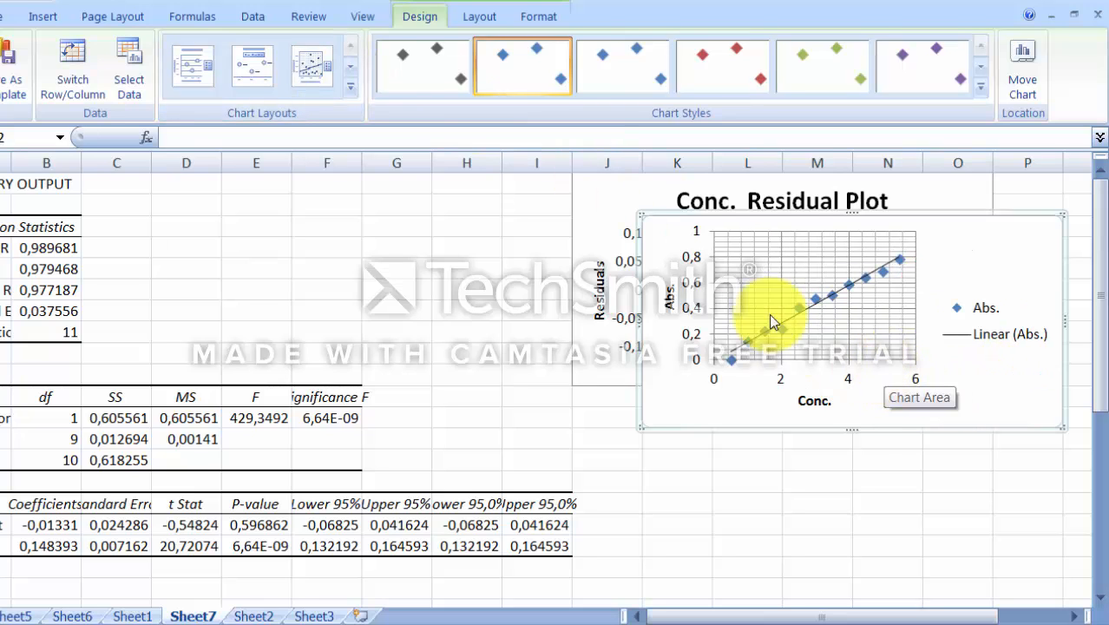
{"action": "mouse_move", "coordinate": [735, 211]}
{"action": "left_mouse_down"}
{"action": "mouse_move", "coordinate": [734, 226]}
{"action": "mouse_move", "coordinate": [649, 310]}
{"action": "mouse_move", "coordinate": [660, 381]}
{"action": "left_mouse_up"}
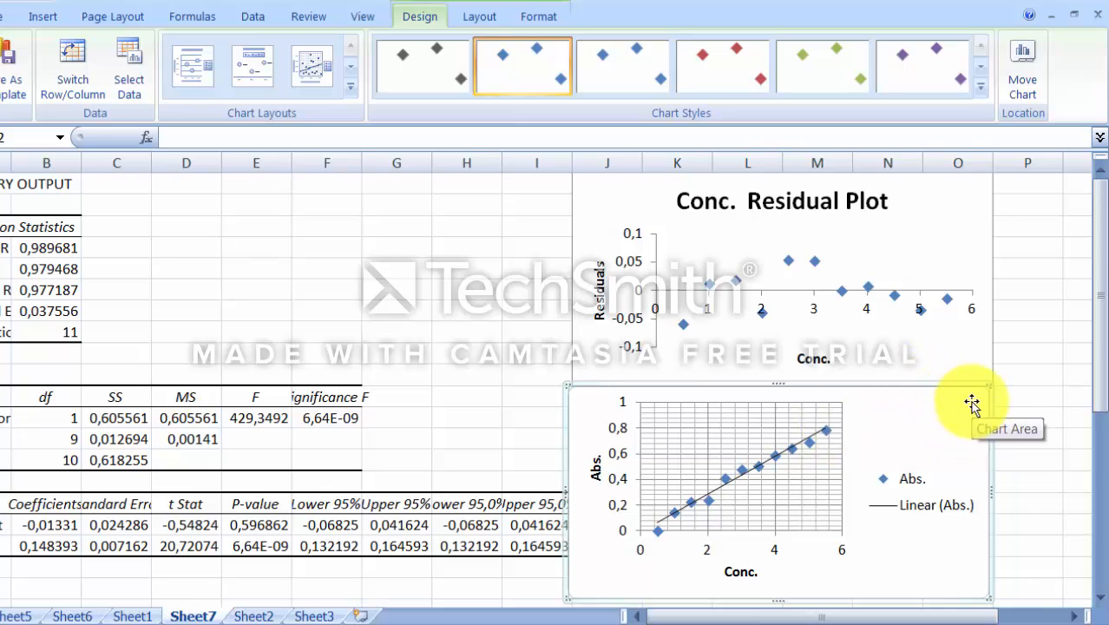
{"action": "left_click", "coordinate": [789, 278]}
{"action": "left_click", "coordinate": [714, 363]}
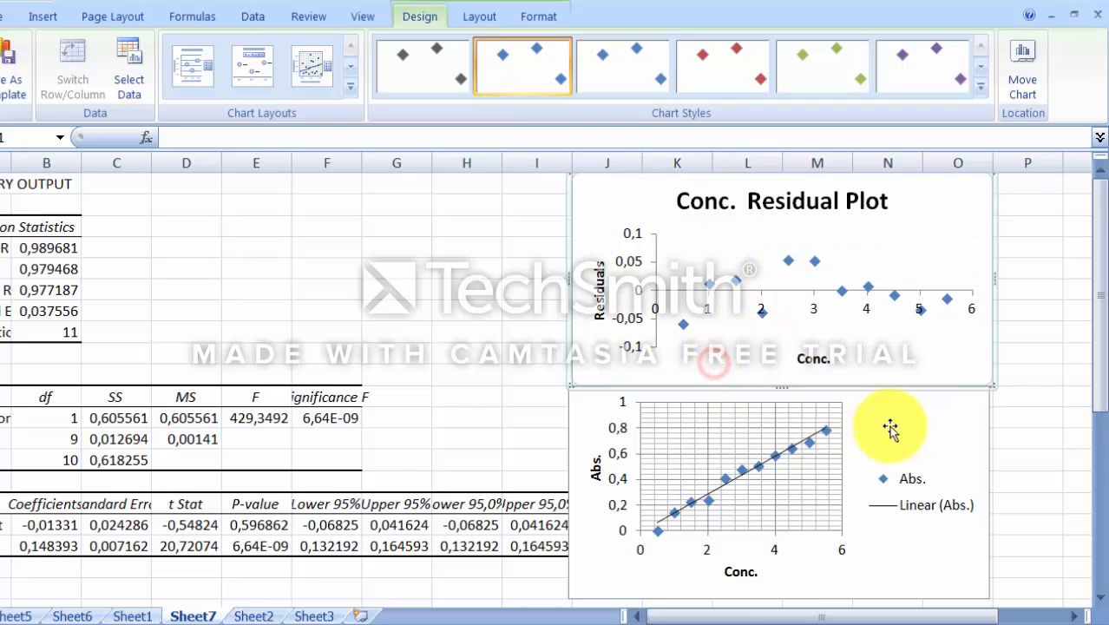
{"action": "left_click", "coordinate": [903, 434]}
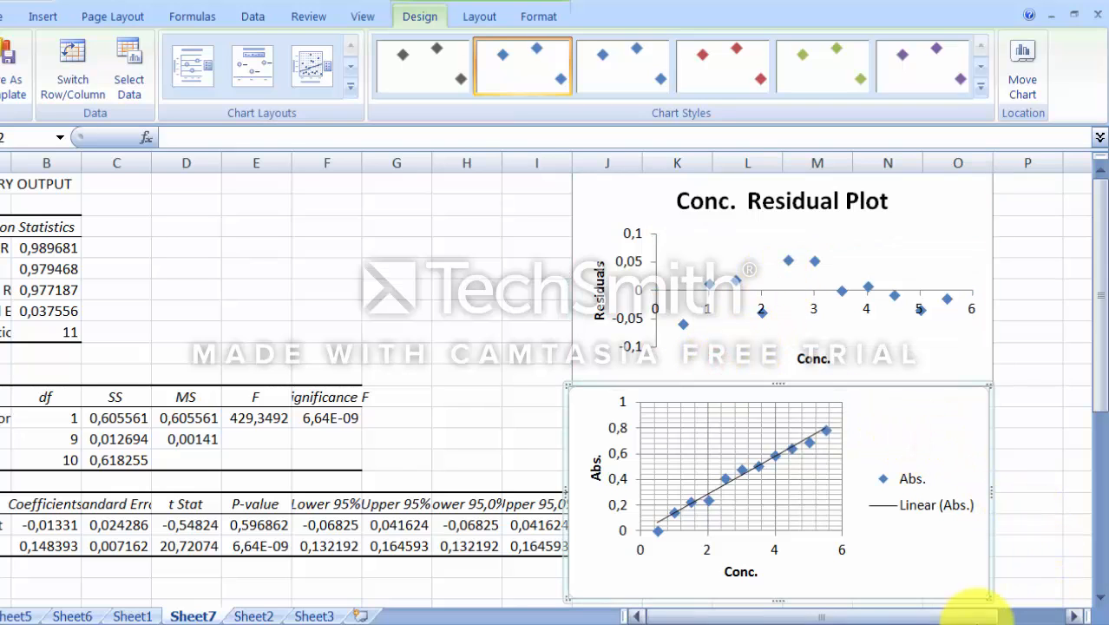
Step: Move the Line Fit Plot to the right of the Residual Plot and enlarge it
{"action": "left_click", "coordinate": [962, 618]}
{"action": "left_click", "coordinate": [961, 618]}
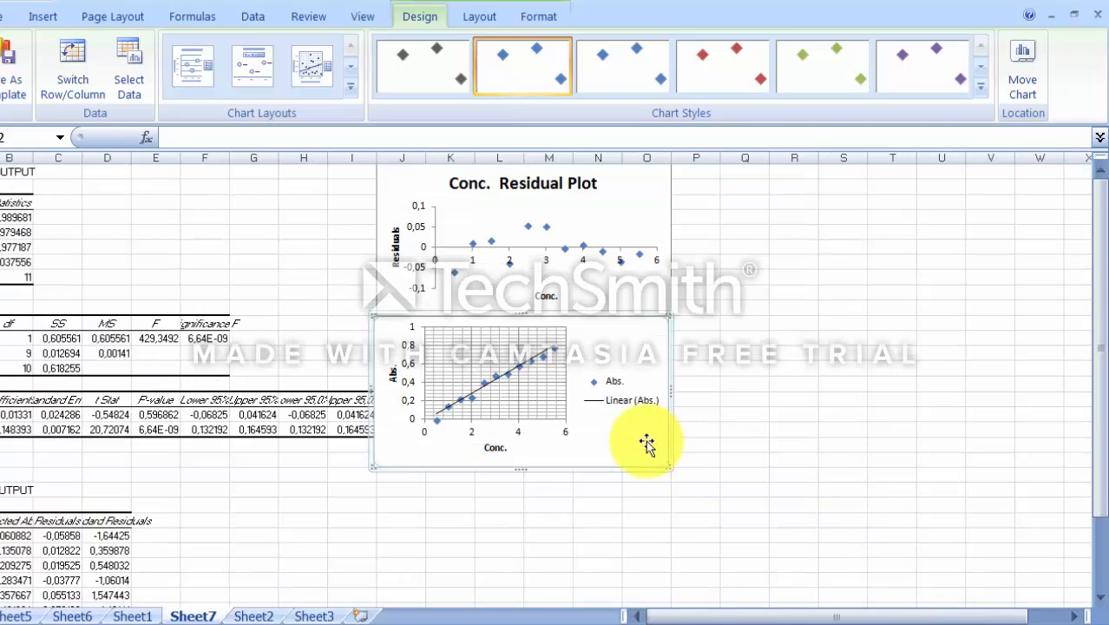
{"action": "left_click_drag", "start_coordinate": [642, 438], "coordinate": [875, 297]}
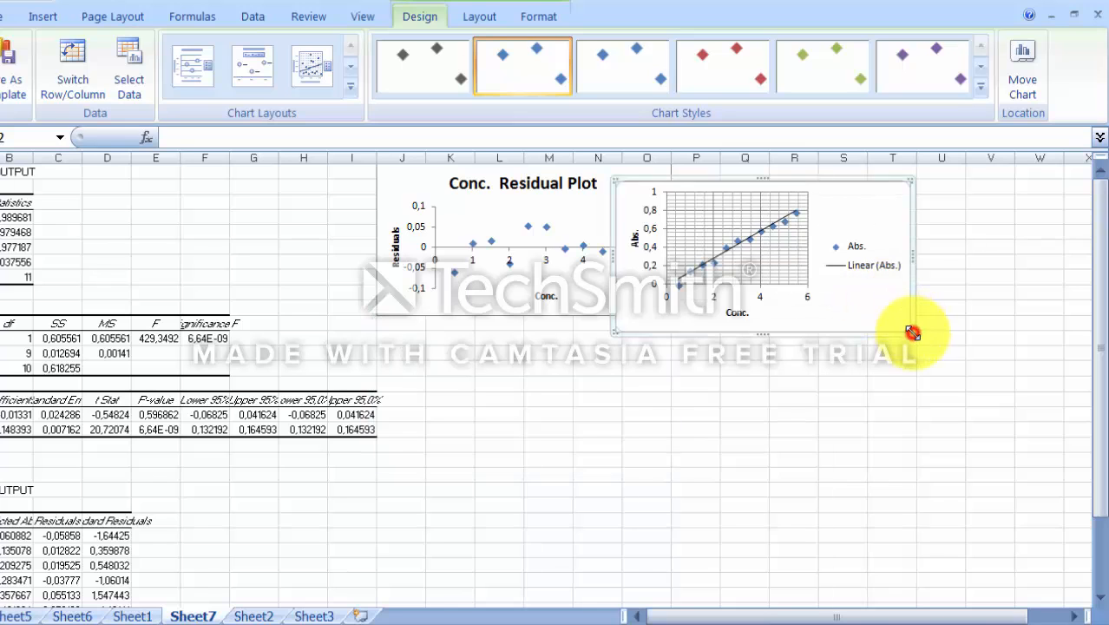
{"action": "left_click_drag", "start_coordinate": [912, 332], "coordinate": [999, 361]}
Step: Move the Residual Plot below the Line Fit Plot and enlarge it
{"action": "left_click", "coordinate": [525, 274]}
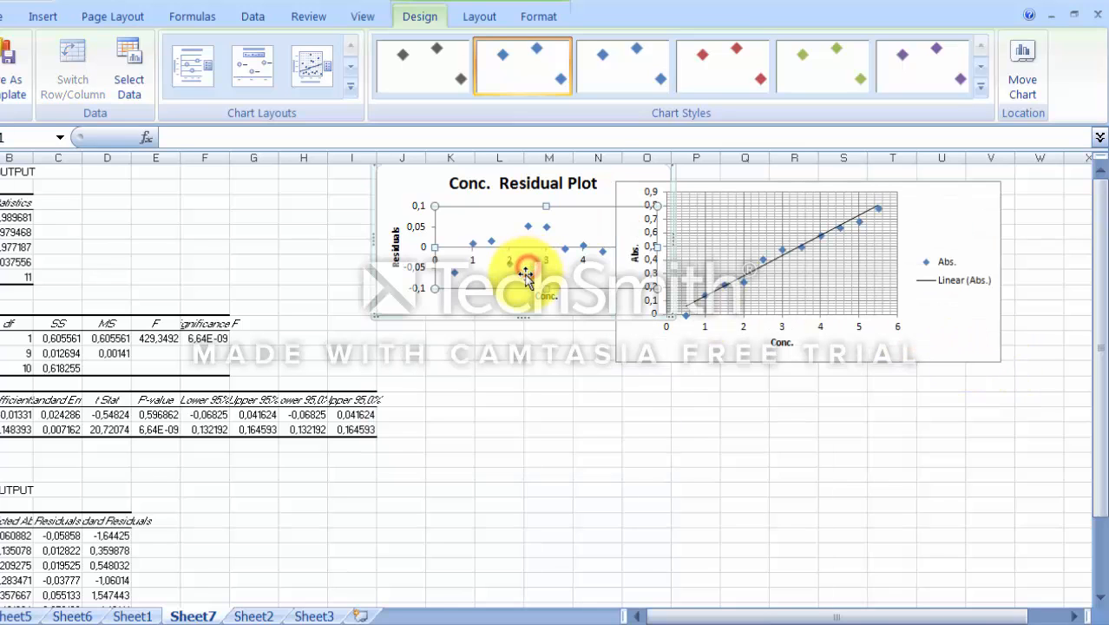
{"action": "left_click_drag", "start_coordinate": [510, 300], "coordinate": [714, 502]}
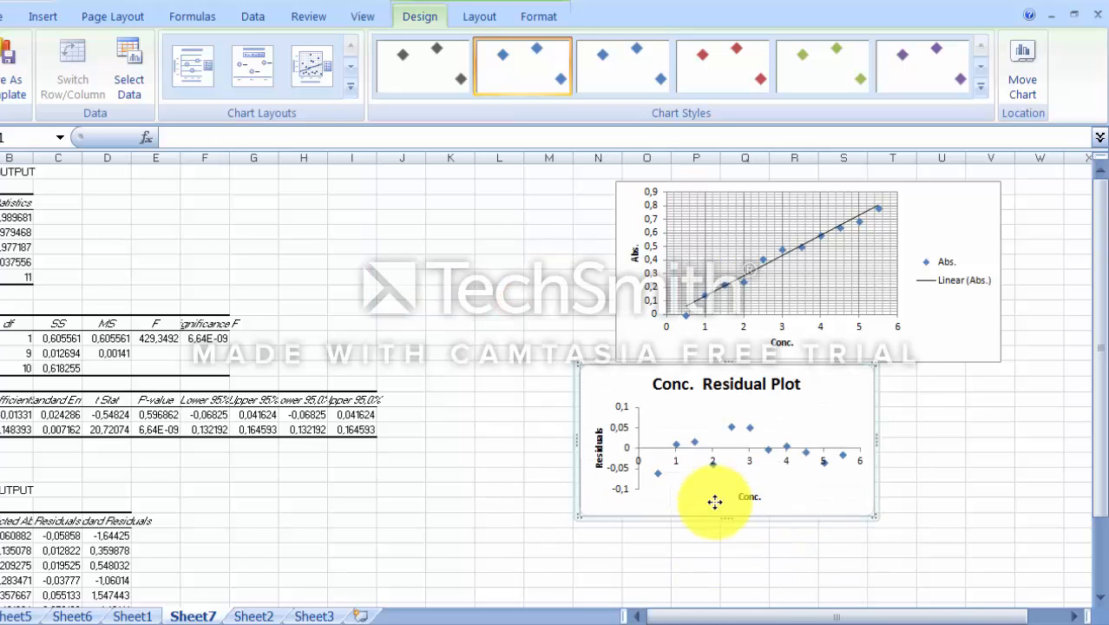
{"action": "left_click_drag", "start_coordinate": [879, 517], "coordinate": [994, 566]}
Step: Resize the Line Fit Plot and reposition it so it sits directly above the Residual Plot
{"action": "left_click", "coordinate": [647, 296]}
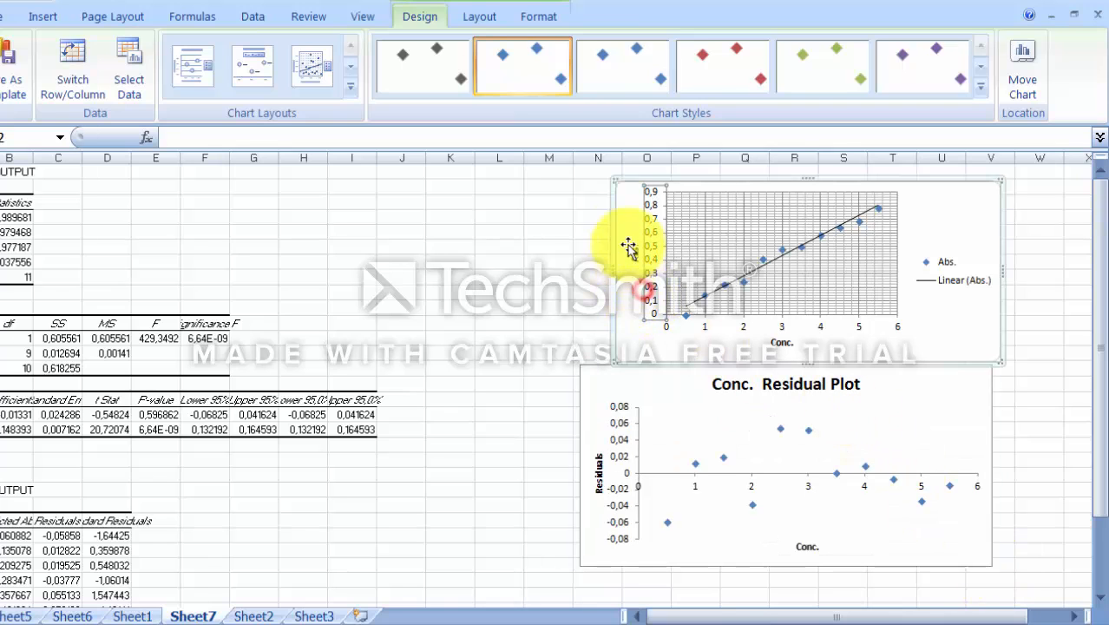
{"action": "left_click_drag", "start_coordinate": [614, 181], "coordinate": [577, 181]}
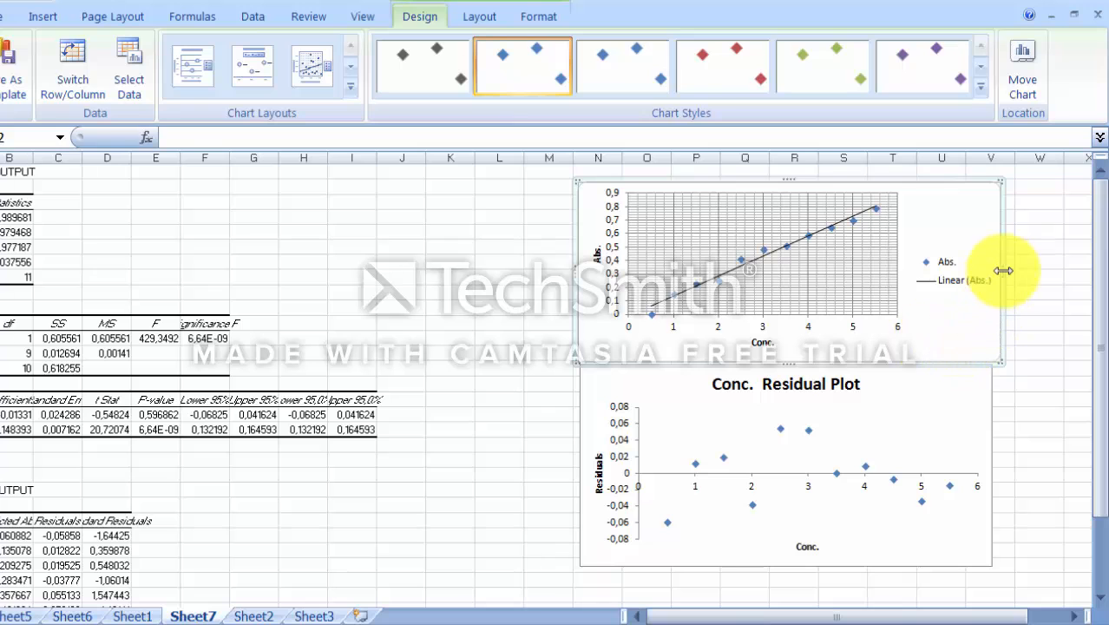
{"action": "left_click_drag", "start_coordinate": [1002, 271], "coordinate": [723, 268]}
{"action": "left_click", "coordinate": [605, 279]}
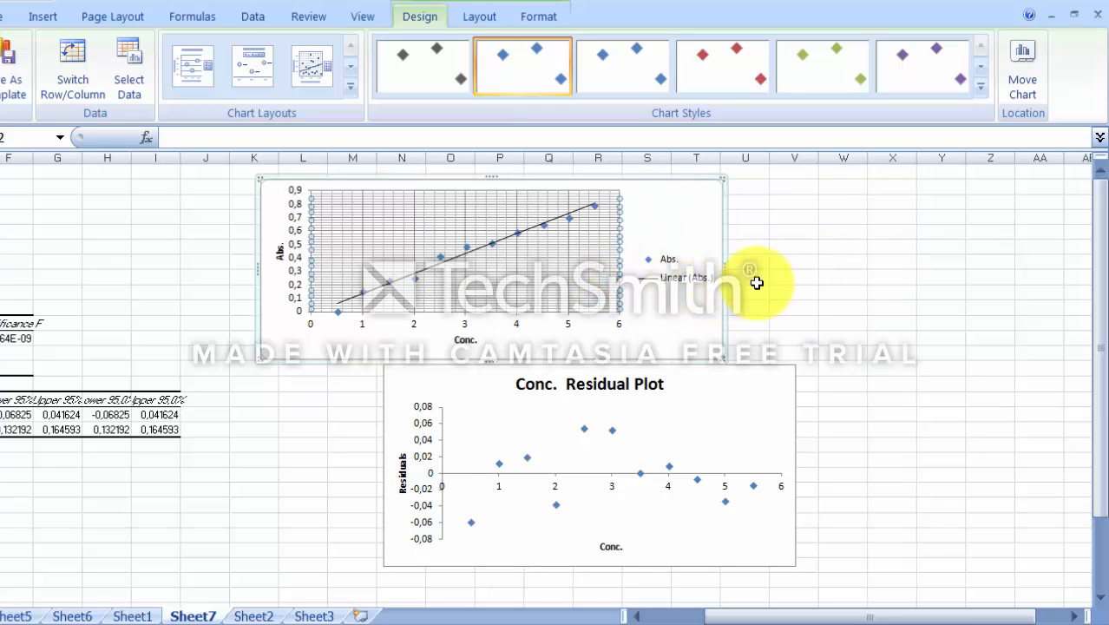
{"action": "left_click", "coordinate": [856, 295]}
{"action": "left_click", "coordinate": [525, 271]}
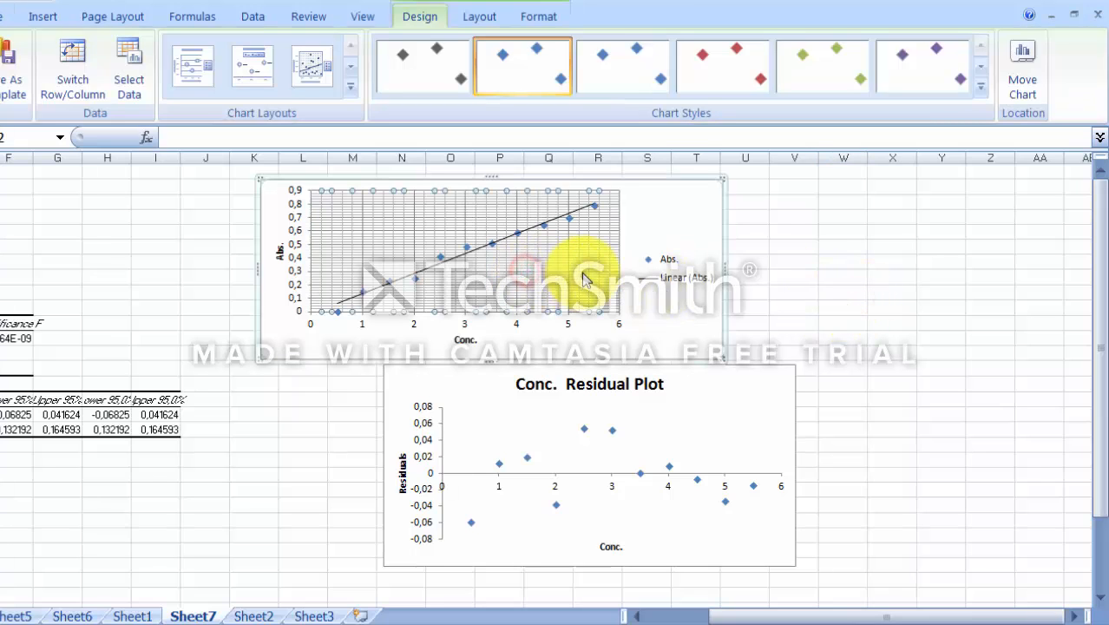
{"action": "left_click", "coordinate": [585, 274]}
{"action": "left_click", "coordinate": [670, 311]}
{"action": "left_click_drag", "start_coordinate": [677, 325], "coordinate": [769, 322]}
{"action": "left_click_drag", "start_coordinate": [769, 322], "coordinate": [770, 318]}
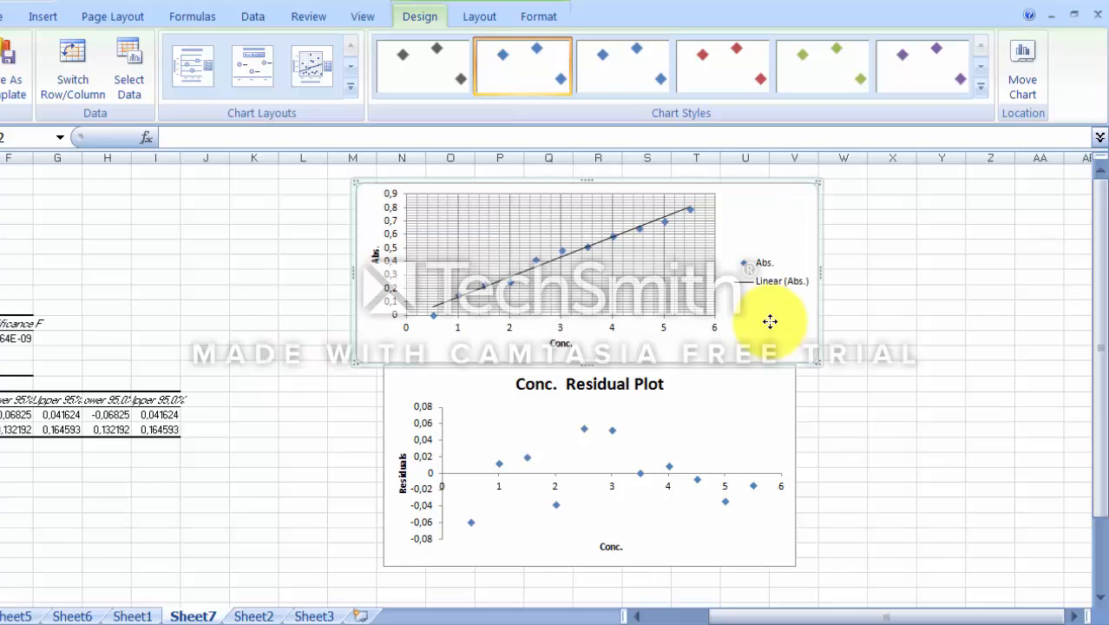
{"action": "left_click_drag", "start_coordinate": [820, 273], "coordinate": [864, 269]}
{"action": "left_click", "coordinate": [699, 464]}
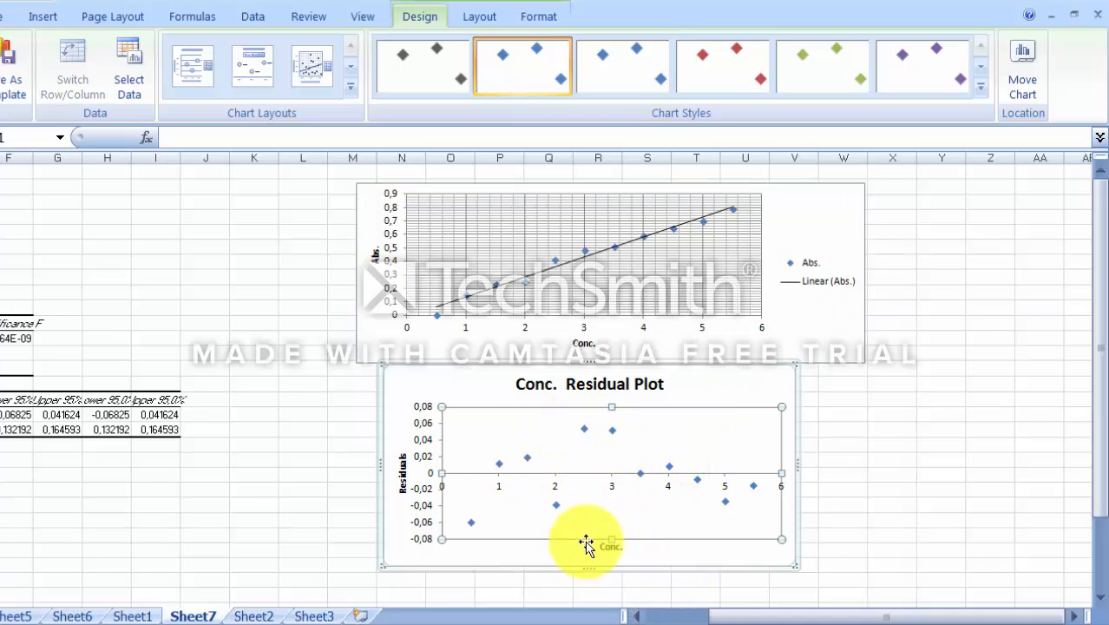
{"action": "left_click", "coordinate": [482, 441]}
{"action": "left_click", "coordinate": [511, 513]}
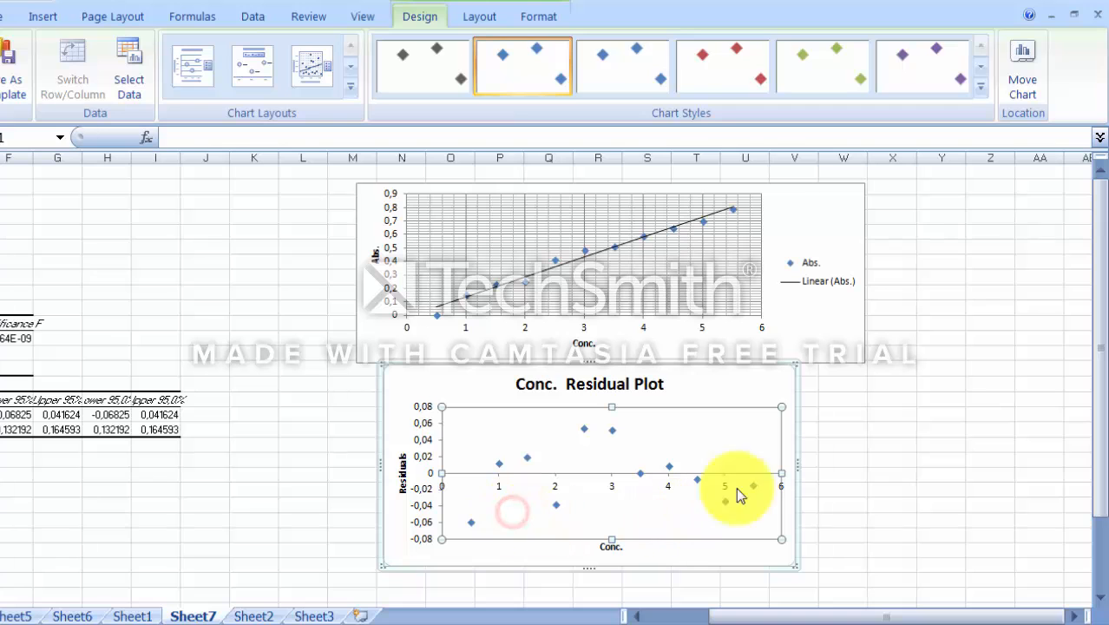
{"action": "left_click", "coordinate": [740, 394]}
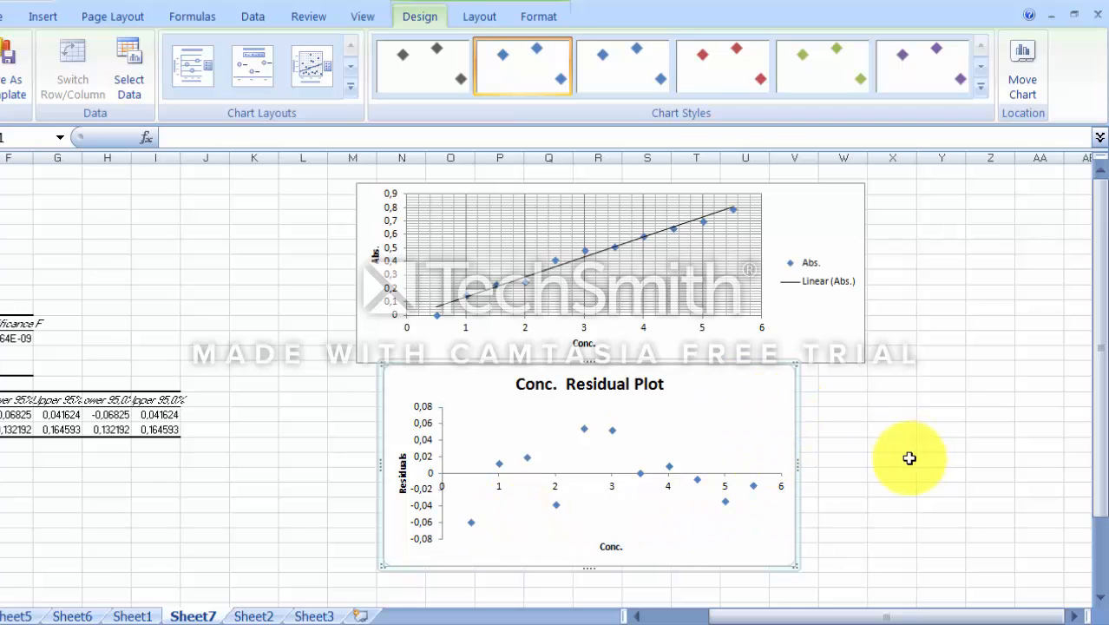
{"action": "left_click", "coordinate": [911, 456]}
{"action": "left_click_drag", "start_coordinate": [862, 616], "coordinate": [694, 612]}
{"action": "left_click", "coordinate": [422, 485]}
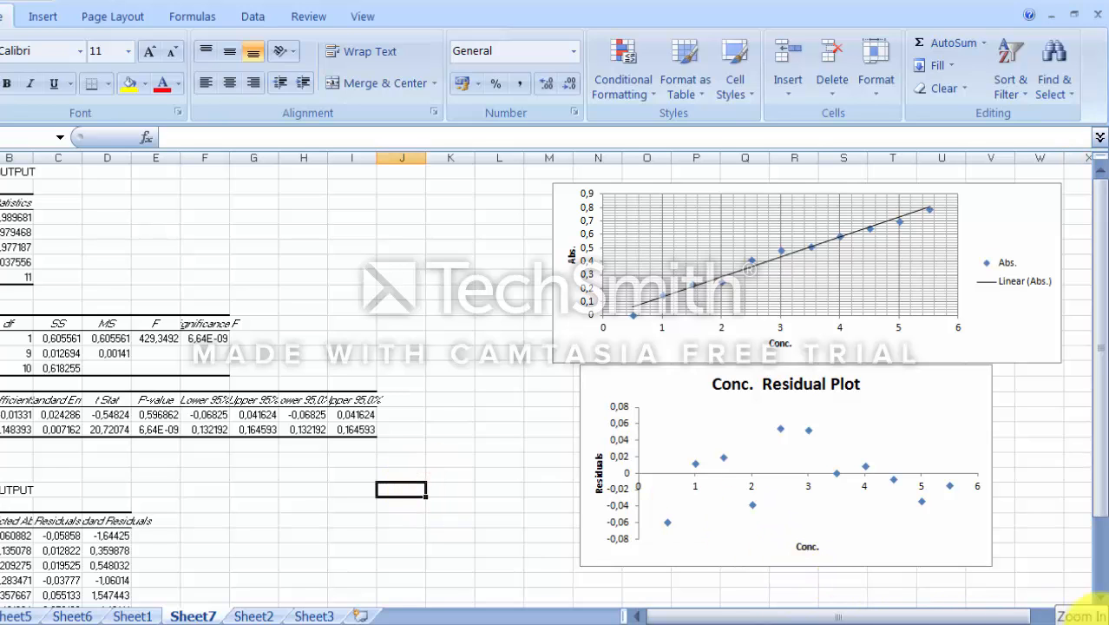
Step: Zoom in on the regression output and inspect the ANOVA table's MS and F values
{"action": "left_click", "coordinate": [1093, 624]}
{"action": "left_click", "coordinate": [1093, 624]}
{"action": "left_click", "coordinate": [1090, 618]}
{"action": "left_click", "coordinate": [1090, 618]}
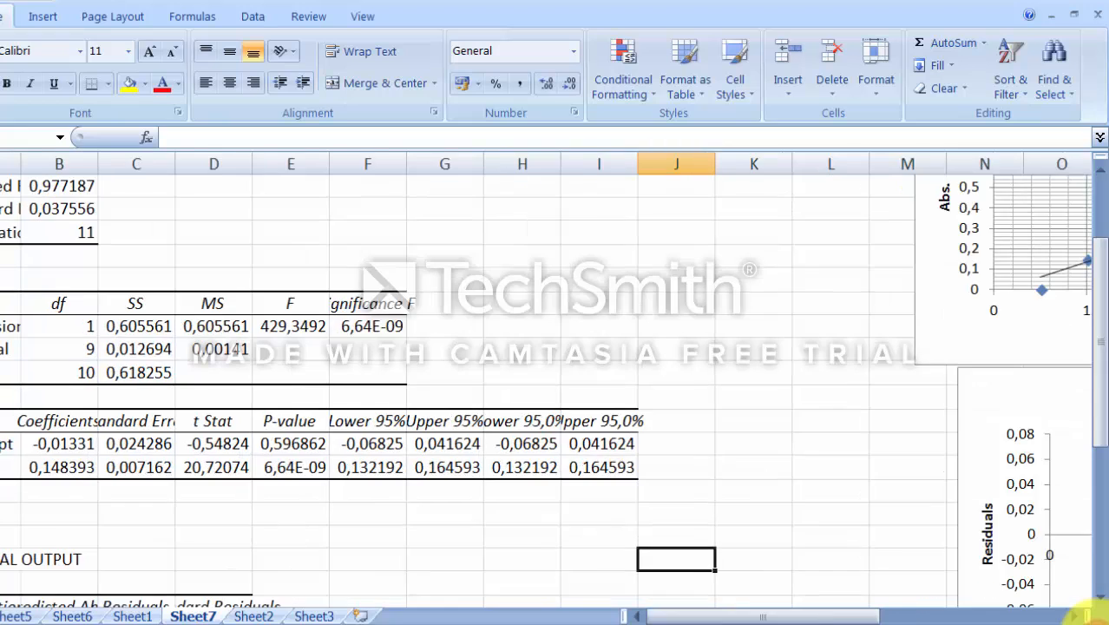
{"action": "left_click", "coordinate": [1090, 618]}
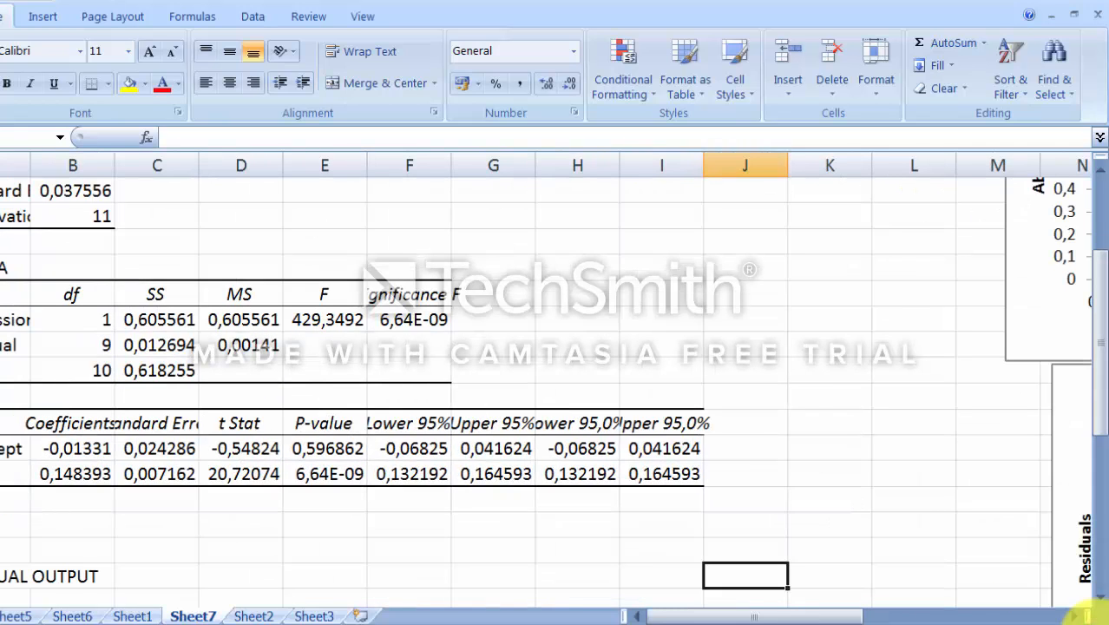
{"action": "left_click", "coordinate": [1087, 616]}
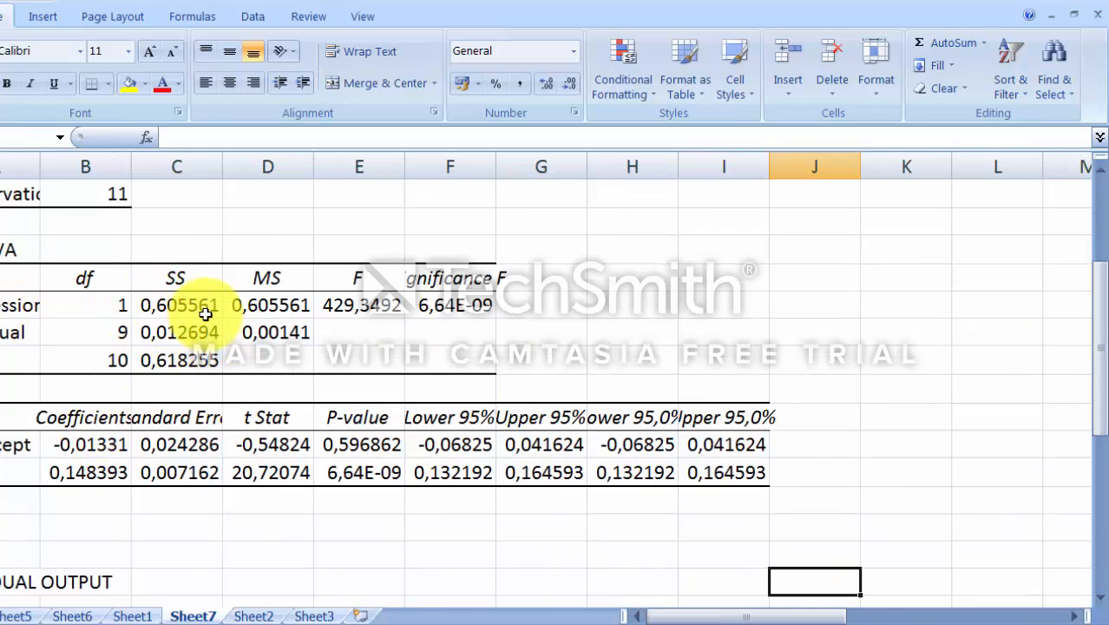
{"action": "left_click", "coordinate": [4, 250]}
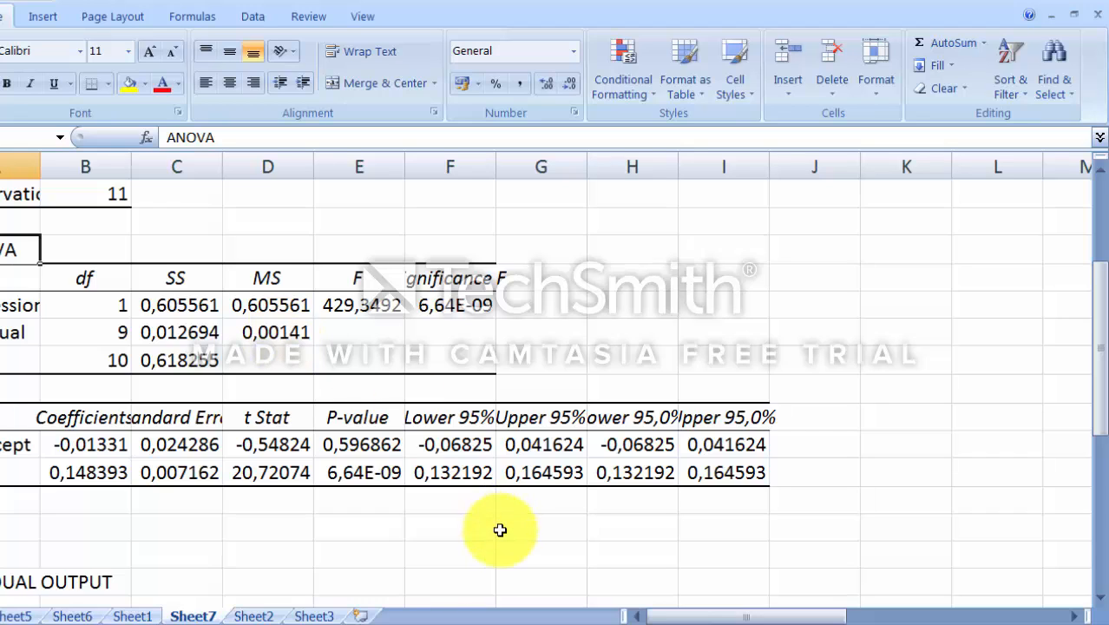
{"action": "left_click", "coordinate": [249, 306]}
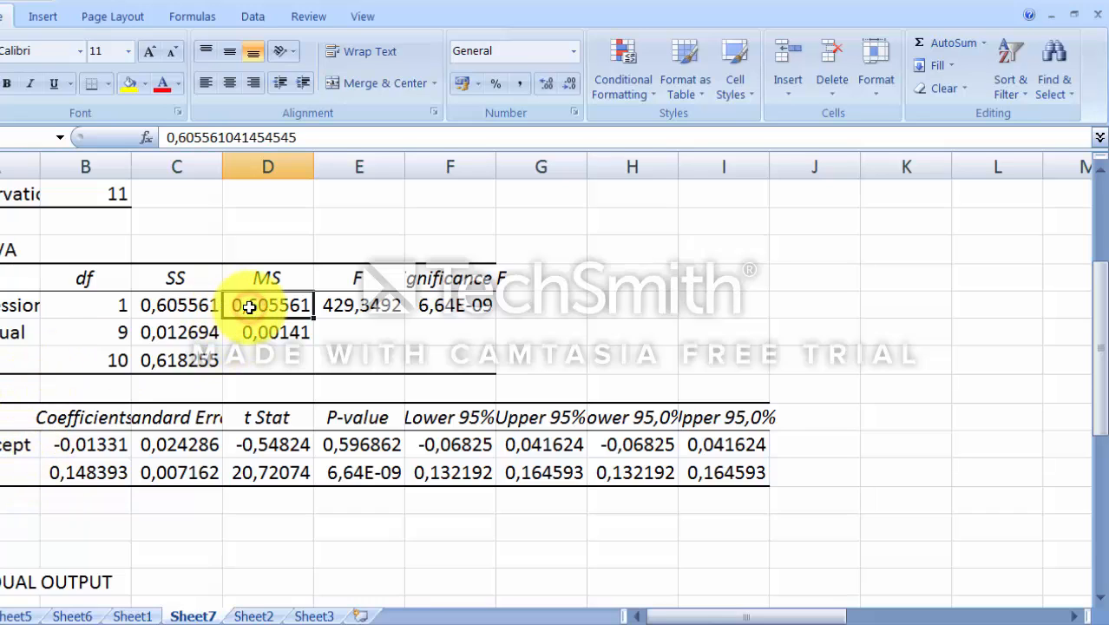
{"action": "left_click", "coordinate": [257, 338]}
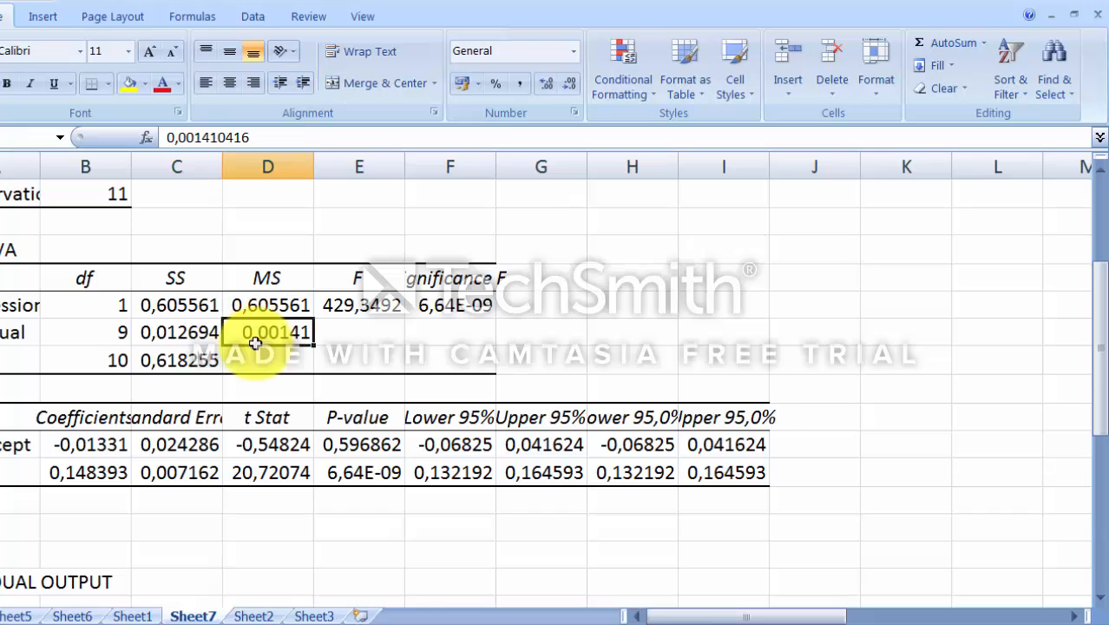
{"action": "left_click", "coordinate": [354, 302]}
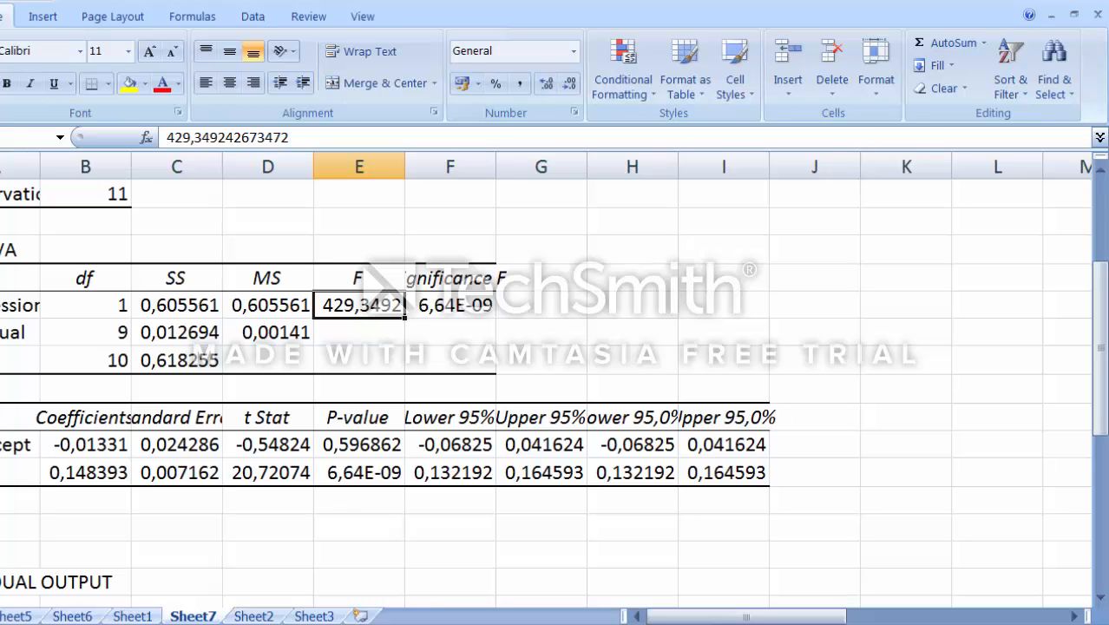
Step: Switch to PowerPoint and review the slides on regression significance, ANOVA and least-squares fitting
{"action": "key", "text": "alt+Tab"}
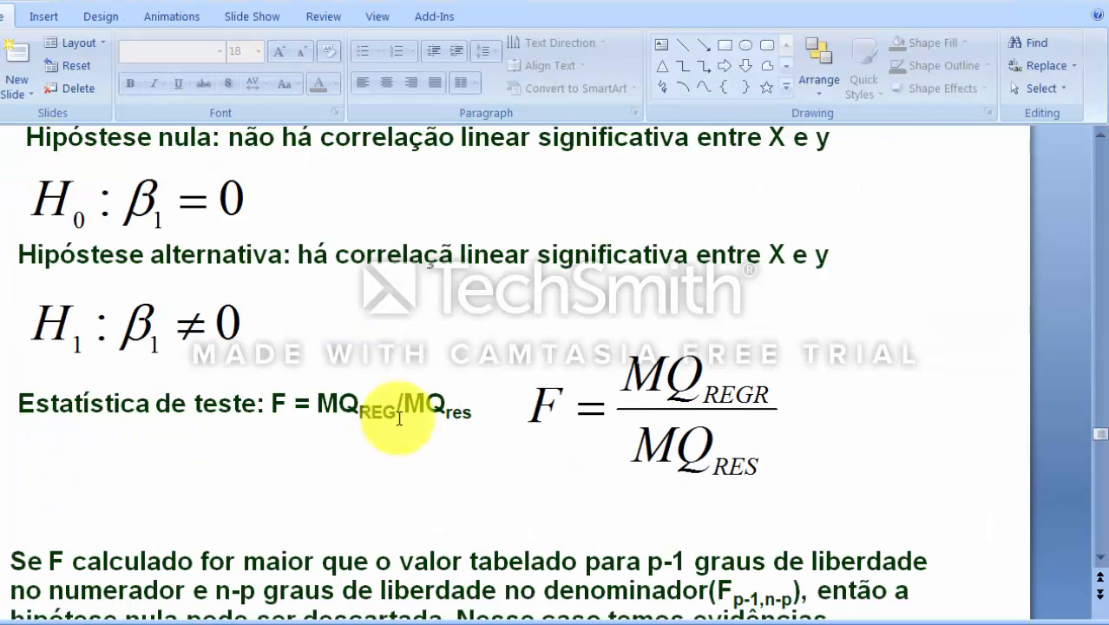
{"action": "left_click", "coordinate": [446, 354]}
{"action": "scroll", "coordinate": [446, 355], "scroll_direction": "up", "scroll_amount": 3}
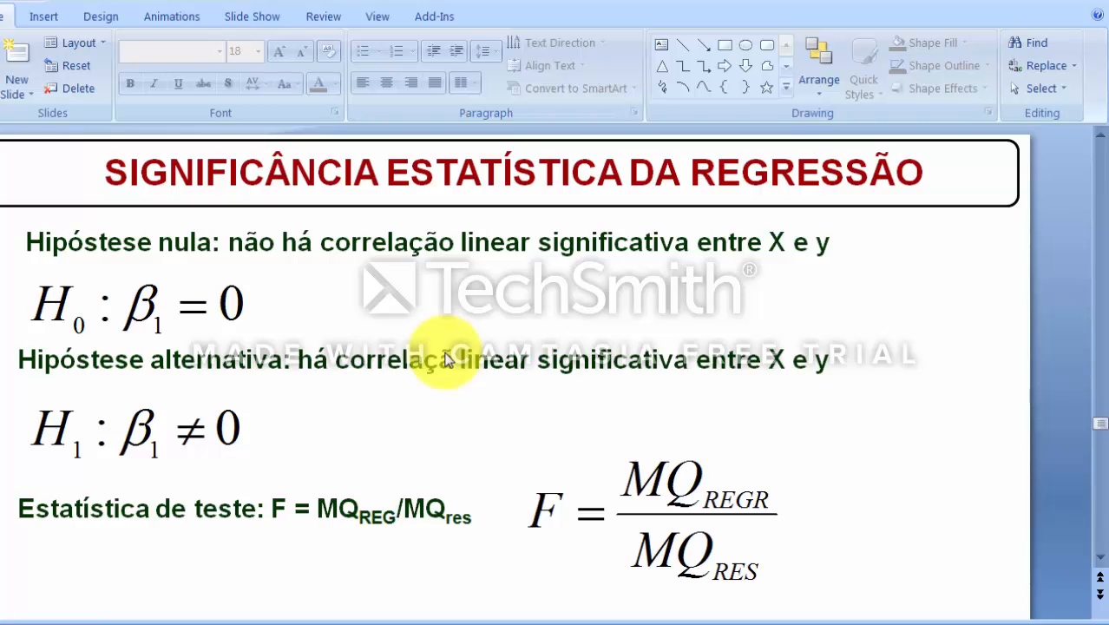
{"action": "left_click", "coordinate": [56, 303]}
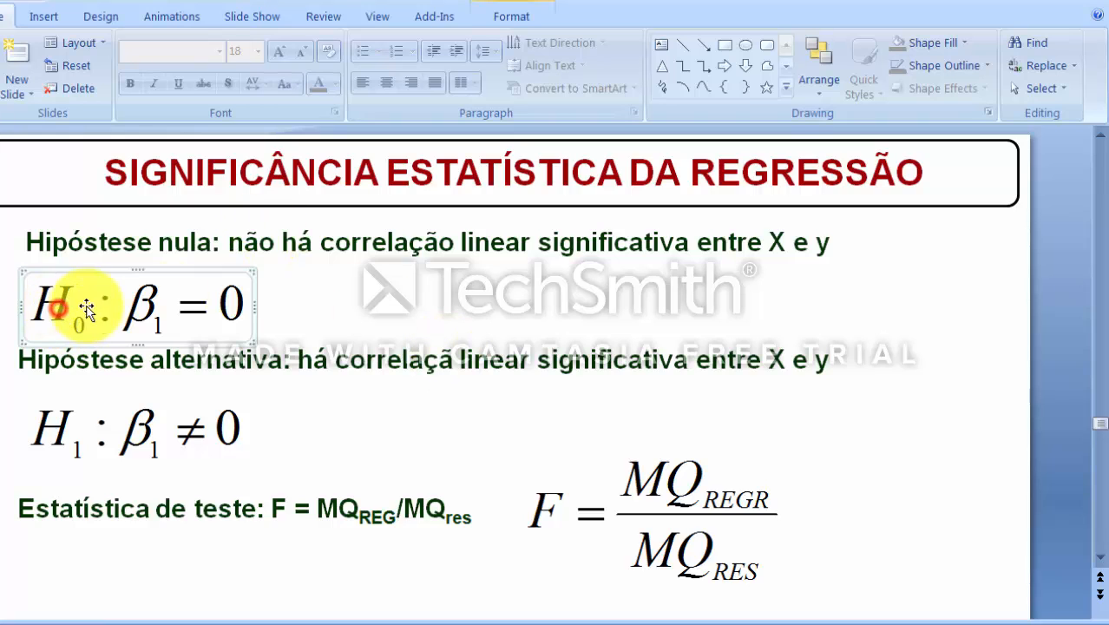
{"action": "left_click", "coordinate": [161, 304]}
{"action": "left_click", "coordinate": [300, 303]}
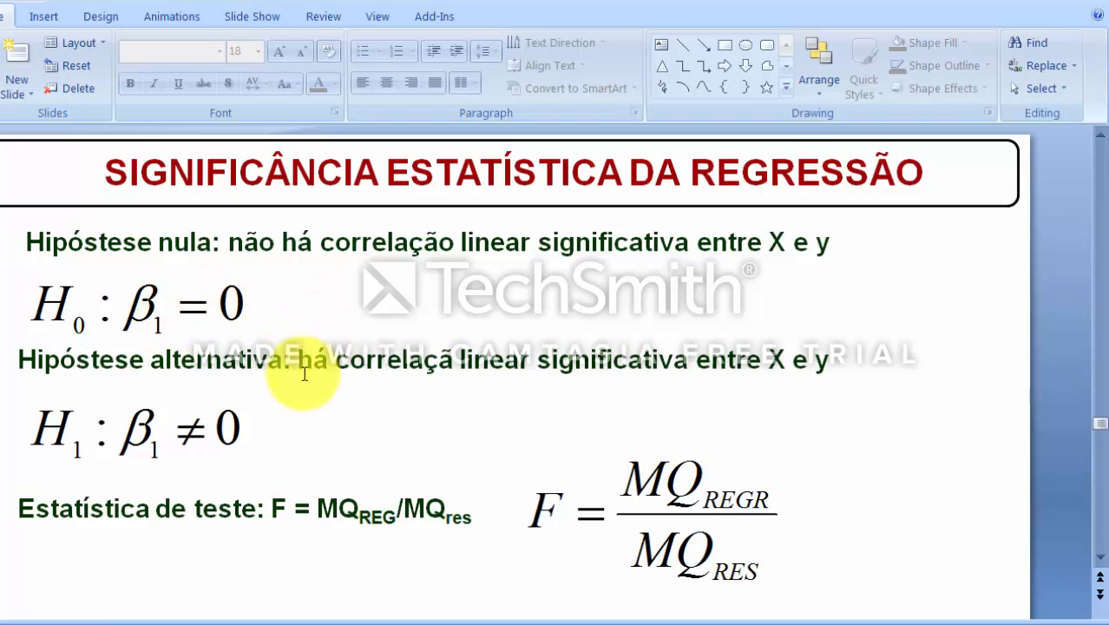
{"action": "scroll", "coordinate": [318, 385], "scroll_direction": "up", "scroll_amount": 1}
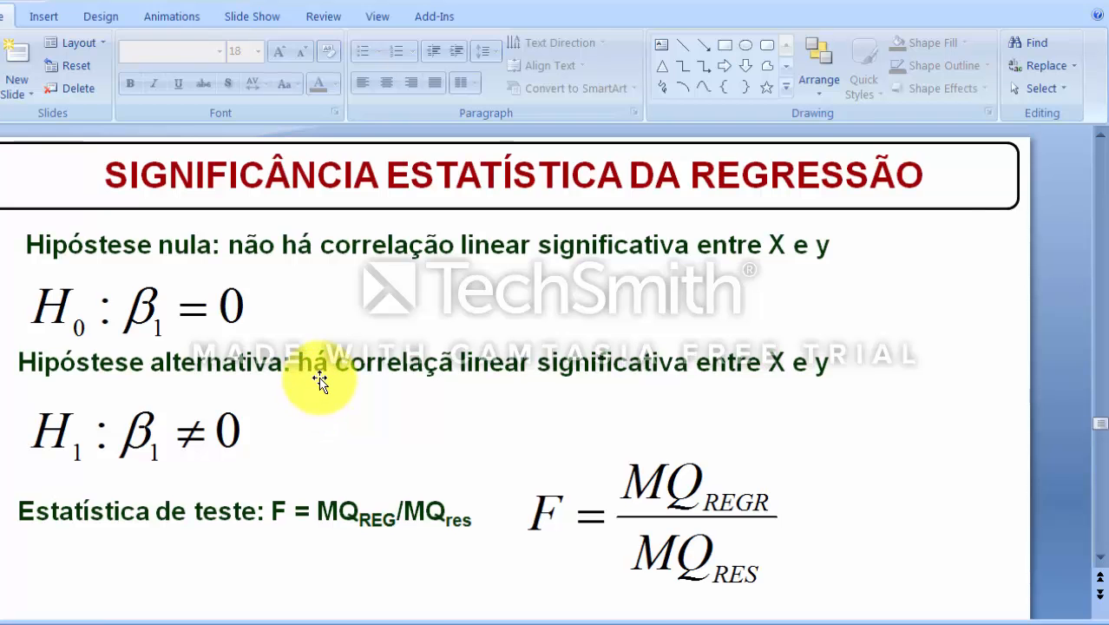
{"action": "scroll", "coordinate": [320, 379], "scroll_direction": "up", "scroll_amount": 1}
{"action": "scroll", "coordinate": [320, 379], "scroll_direction": "up", "scroll_amount": 3}
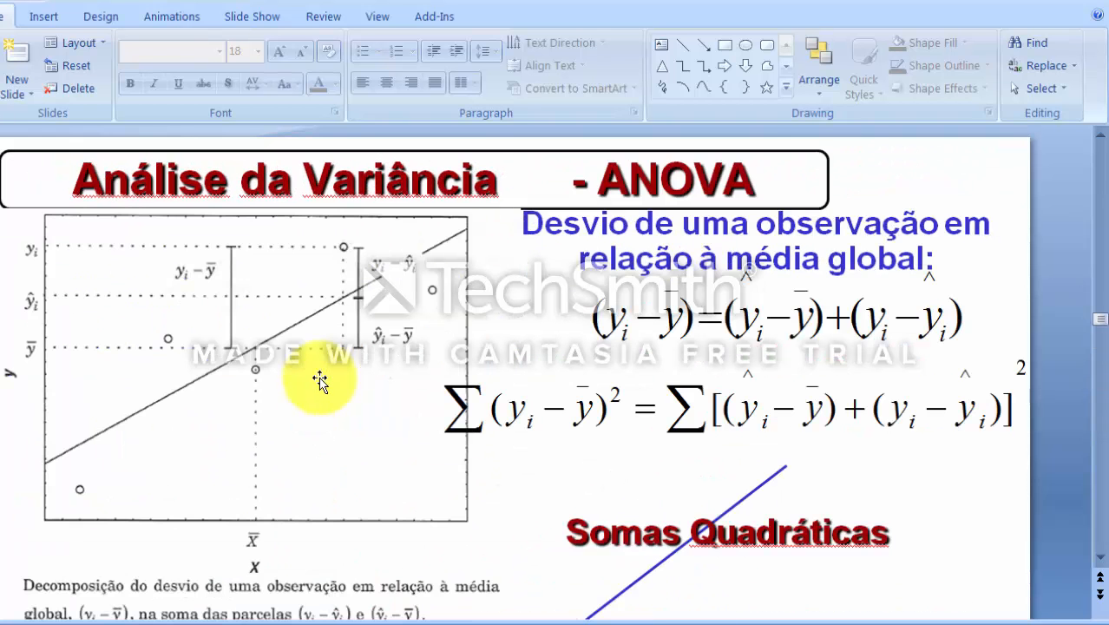
{"action": "scroll", "coordinate": [321, 379], "scroll_direction": "up", "scroll_amount": 3}
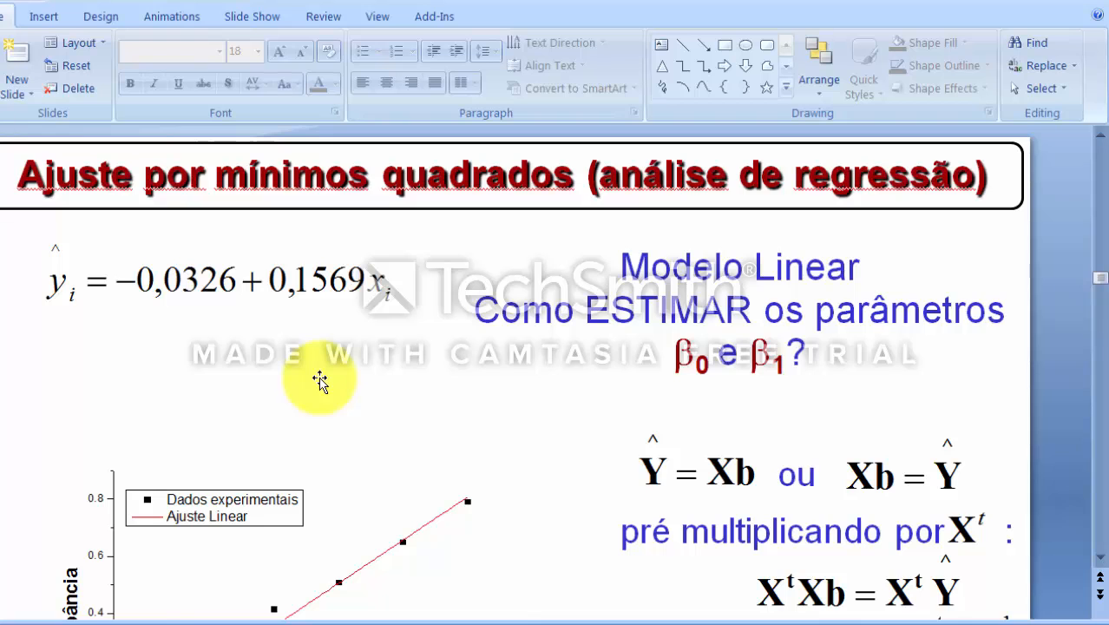
{"action": "scroll", "coordinate": [353, 382], "scroll_direction": "down", "scroll_amount": 1}
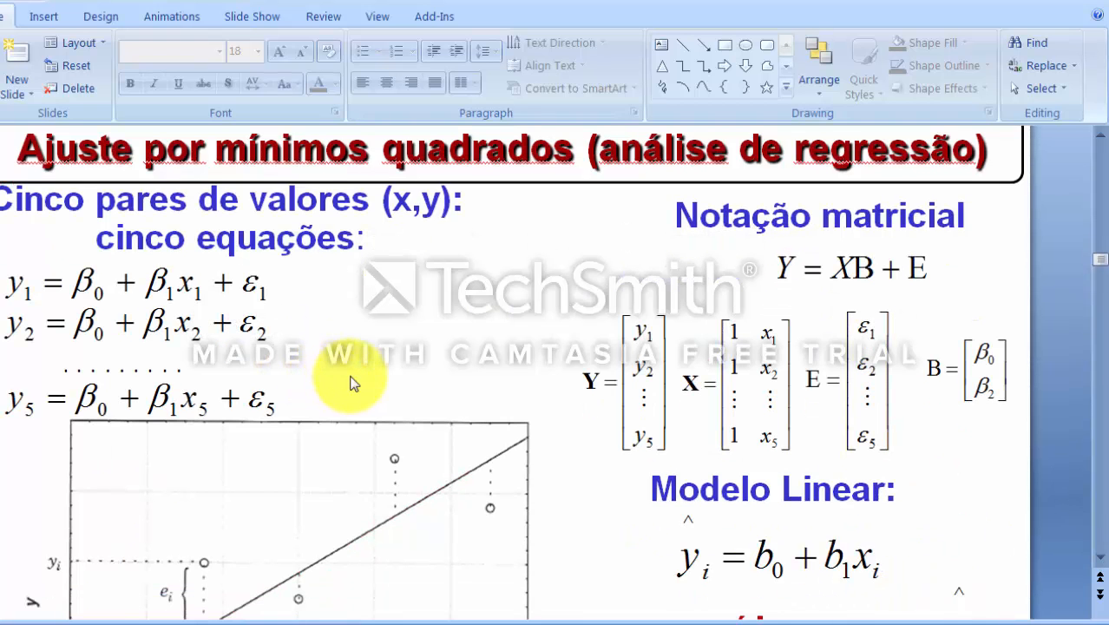
{"action": "scroll", "coordinate": [352, 383], "scroll_direction": "down", "scroll_amount": 3}
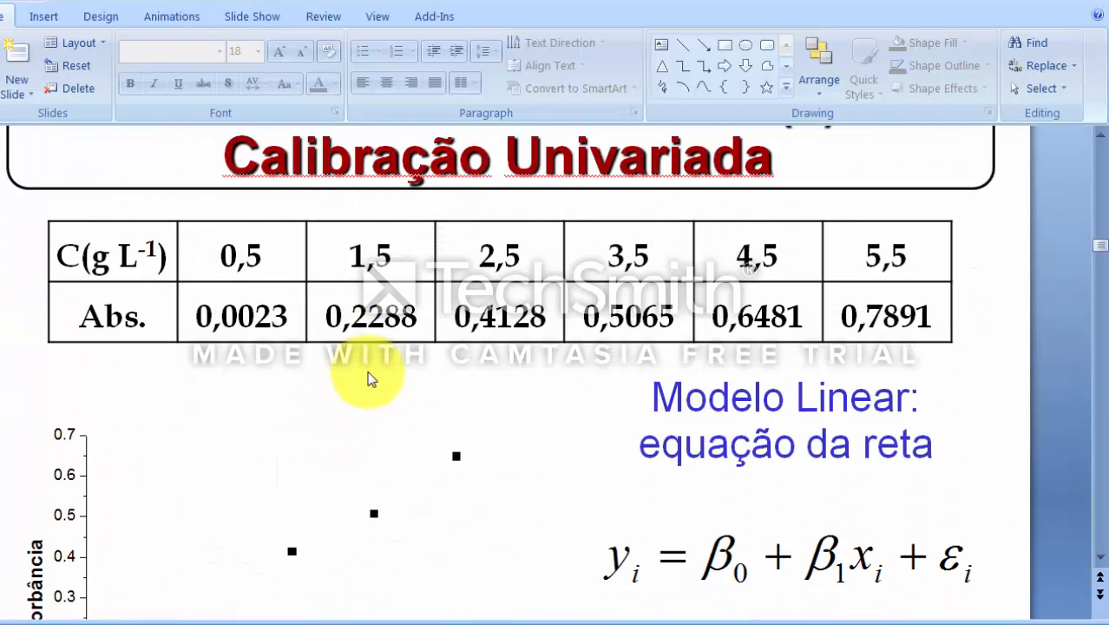
Step: Copy the linear model equation from the Calibração Univariada slide and paste it onto the regression significance slide
{"action": "left_click", "coordinate": [728, 541]}
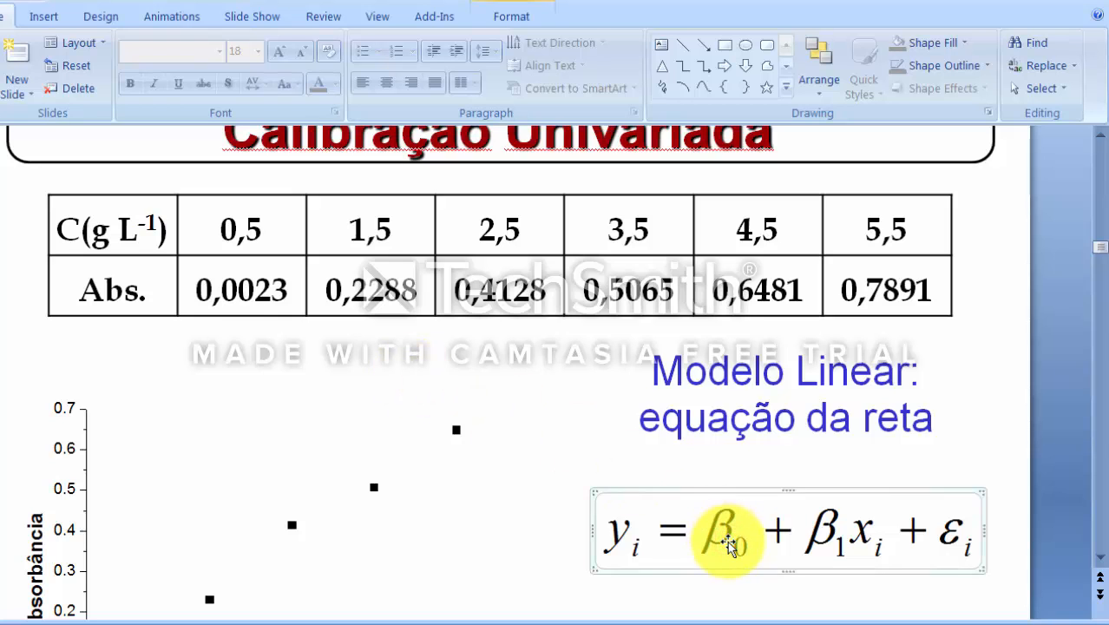
{"action": "scroll", "coordinate": [727, 540], "scroll_direction": "down", "scroll_amount": 10}
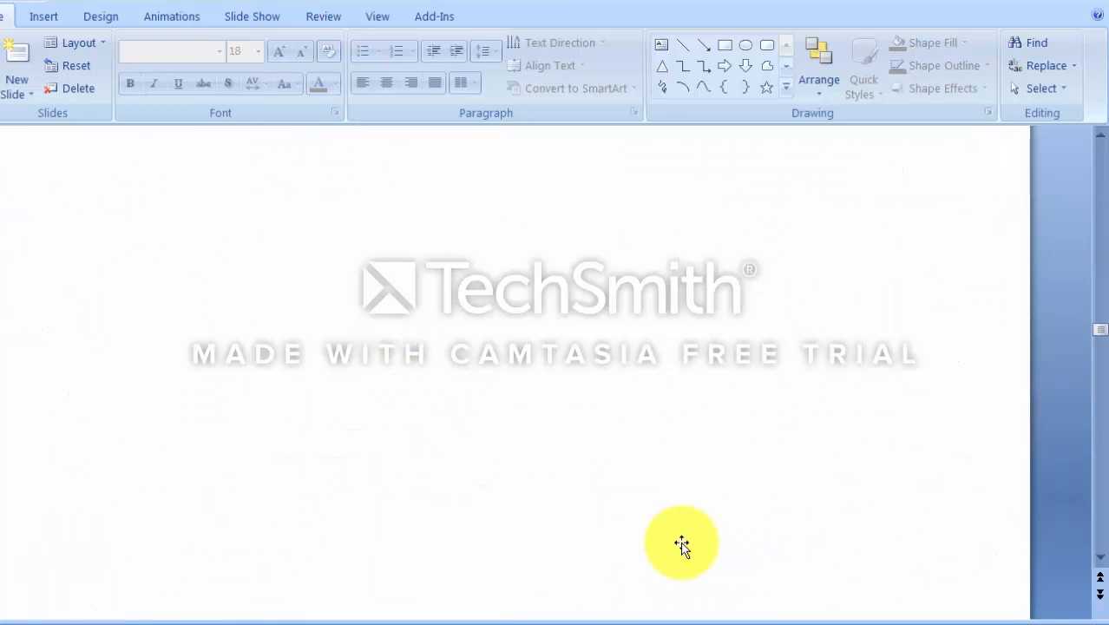
{"action": "scroll", "coordinate": [680, 545], "scroll_direction": "down", "scroll_amount": 8}
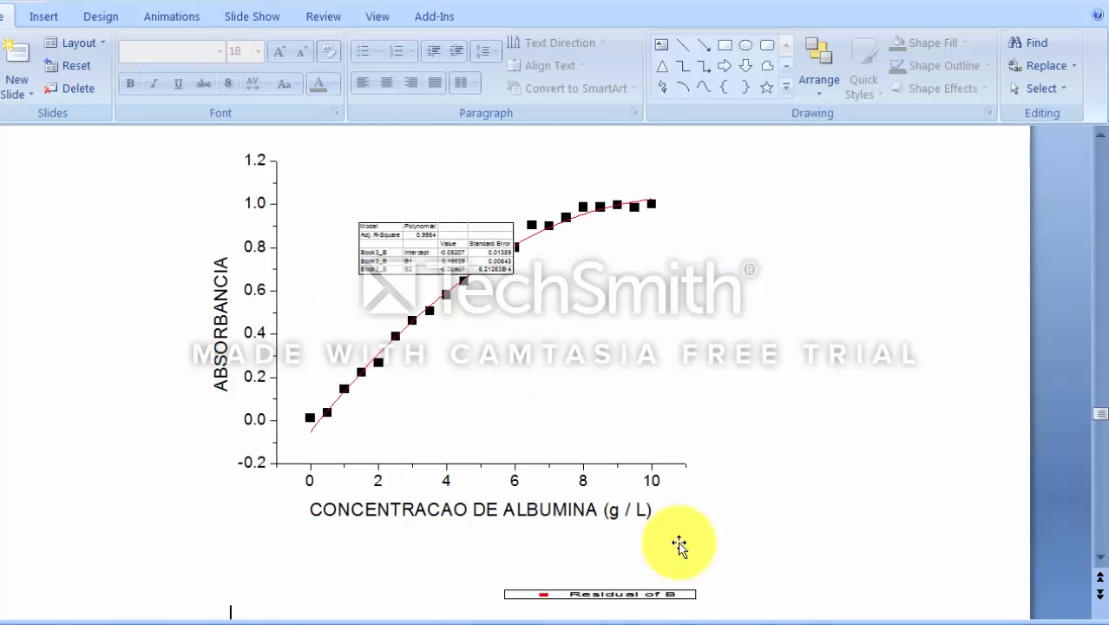
{"action": "scroll", "coordinate": [686, 538], "scroll_direction": "up", "scroll_amount": 2}
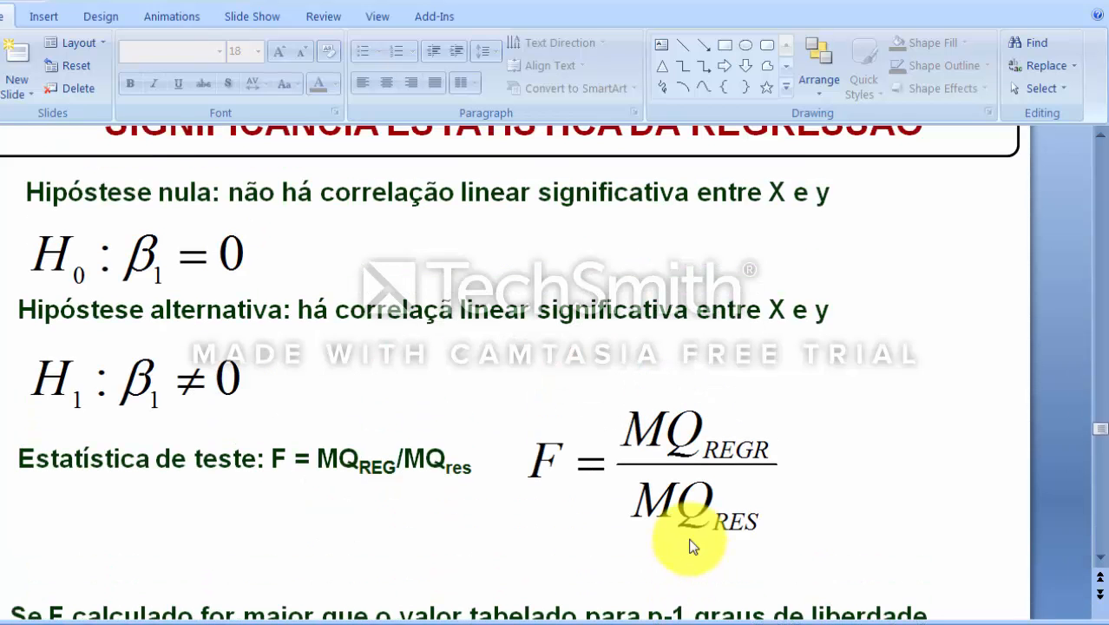
{"action": "scroll", "coordinate": [686, 542], "scroll_direction": "down", "scroll_amount": 1}
{"action": "left_click", "coordinate": [88, 524]}
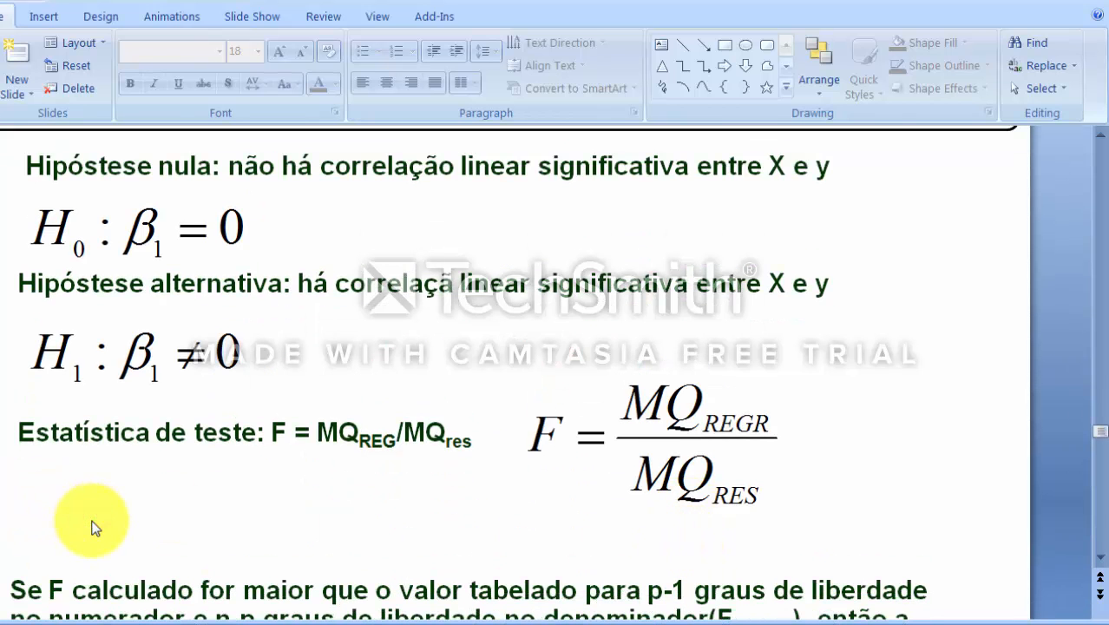
{"action": "key", "text": "ctrl+v"}
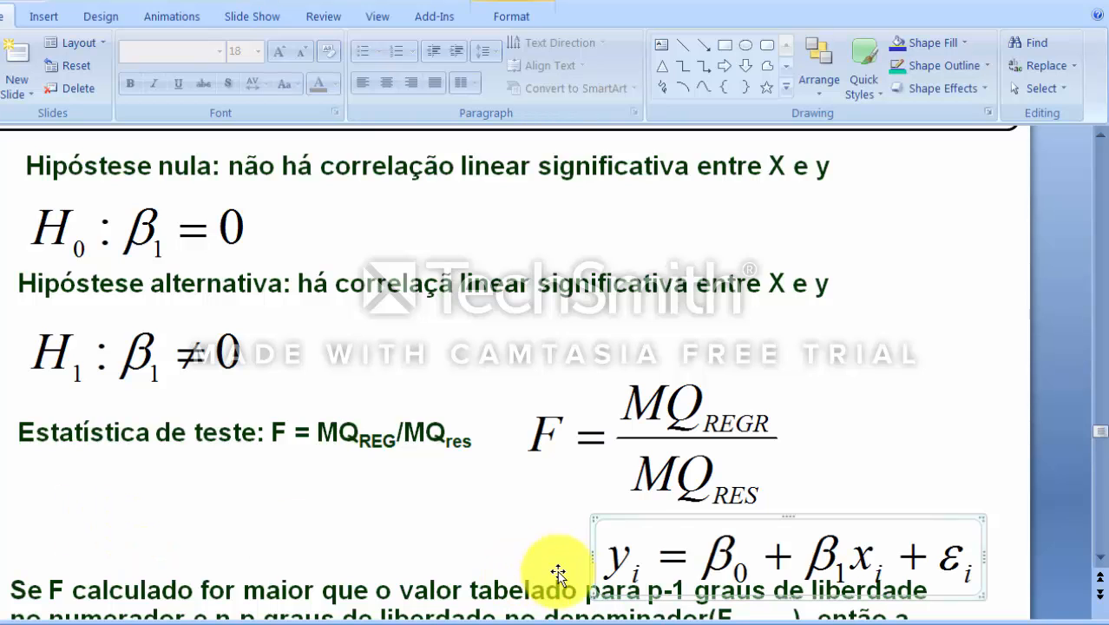
Step: Move the pasted equation below the test statistic line on the significance slide
{"action": "left_click", "coordinate": [624, 517]}
{"action": "left_click_drag", "start_coordinate": [624, 517], "coordinate": [85, 483]}
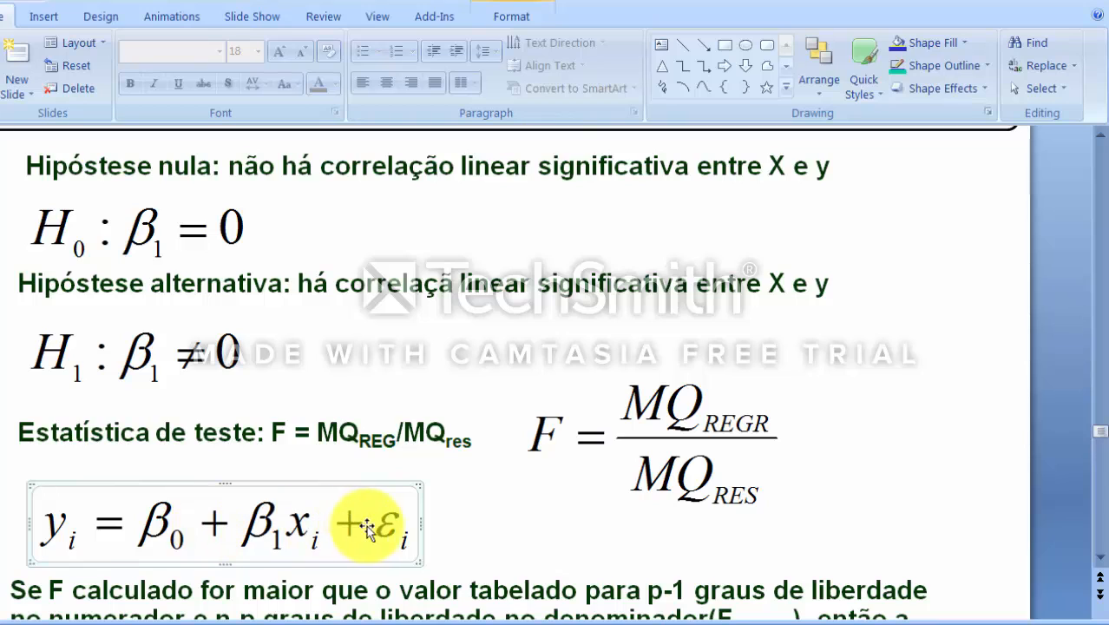
{"action": "left_click", "coordinate": [395, 524]}
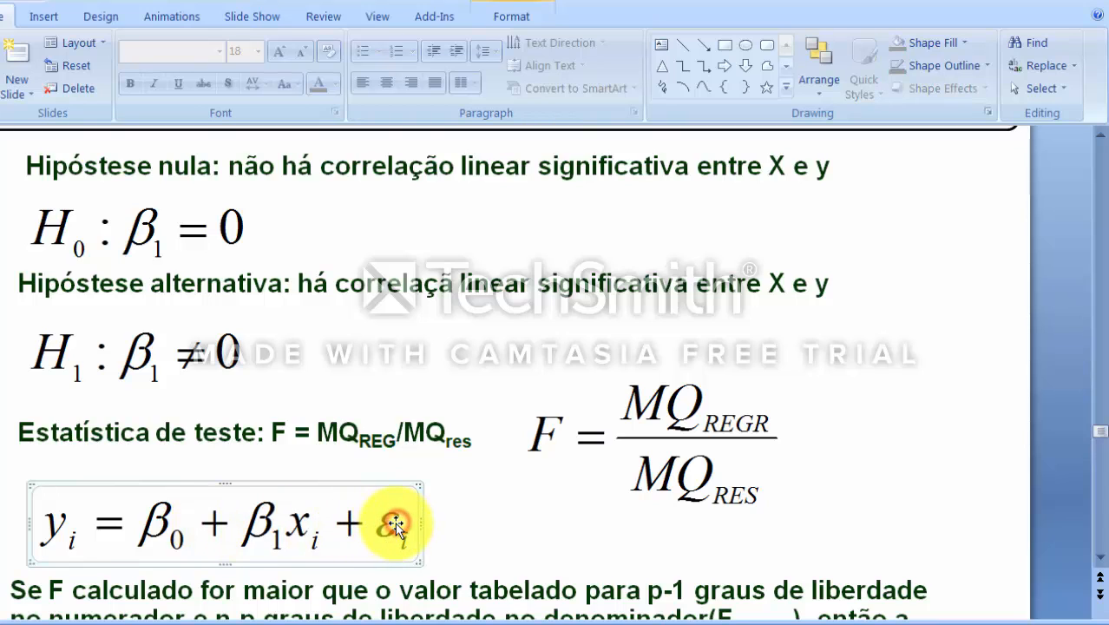
{"action": "left_click", "coordinate": [533, 543]}
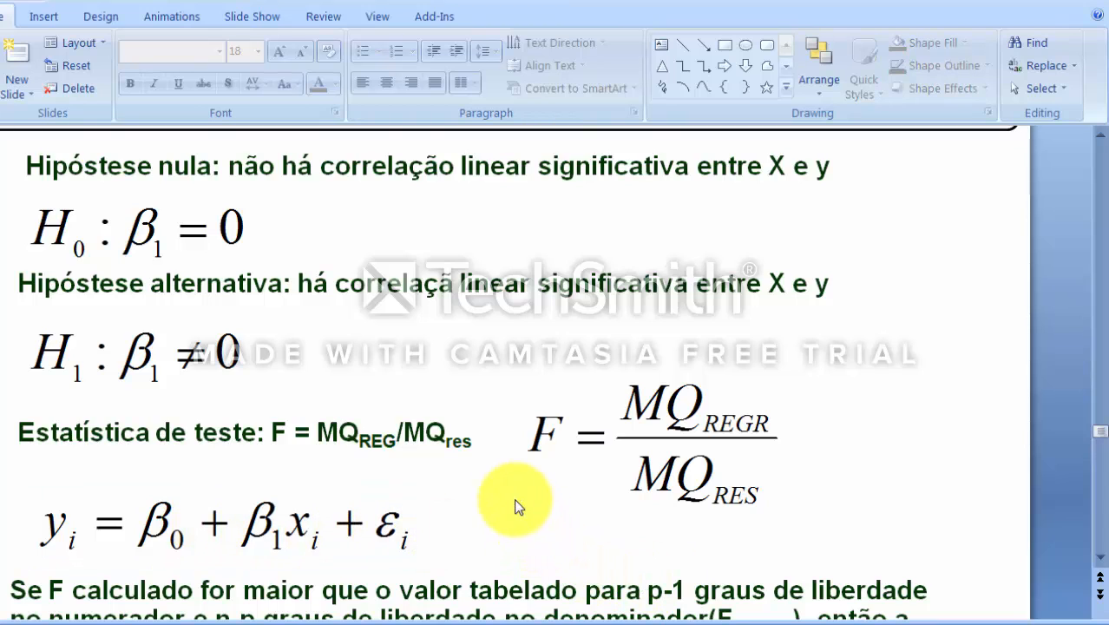